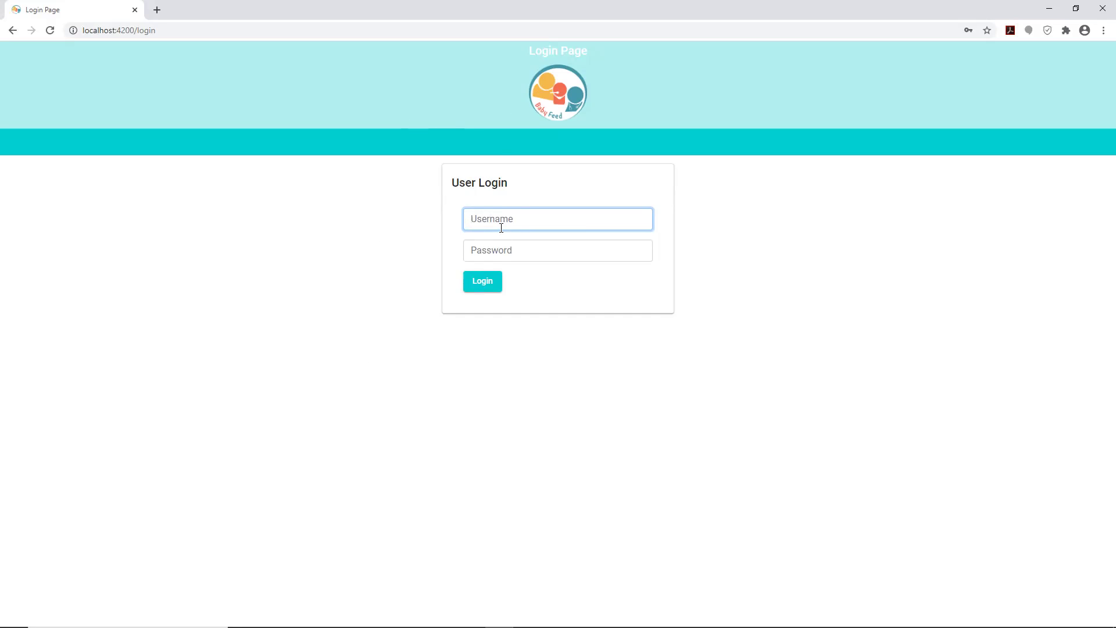
- Log in to the Baby Feed portal with the parent account's username and password
left_click(502, 248)
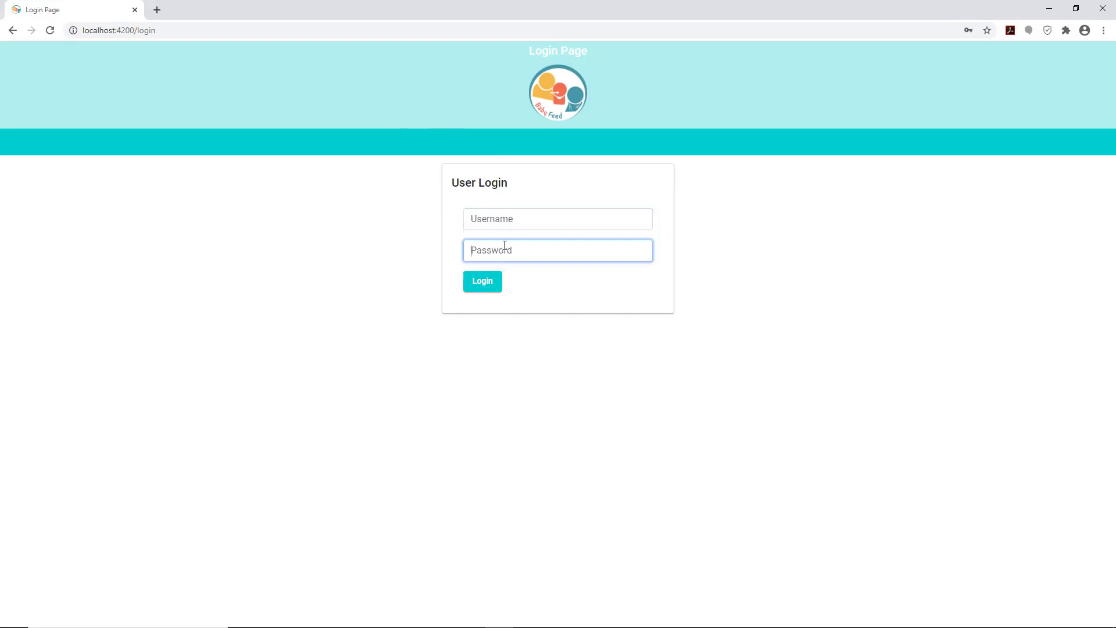
left_click(505, 226)
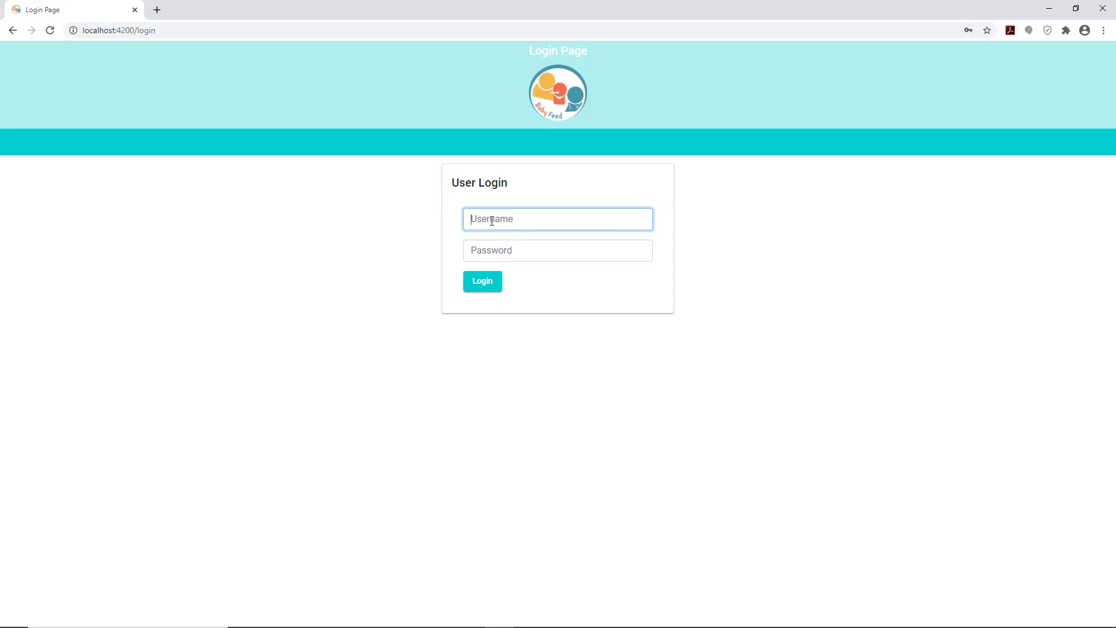
type("parent2")
left_click(486, 250)
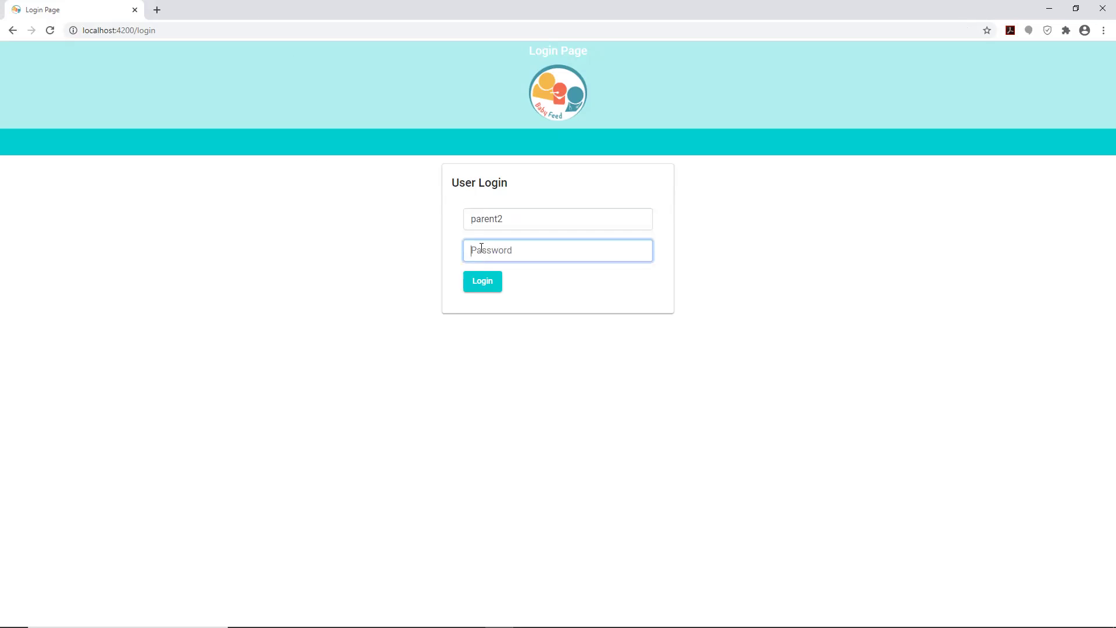
type("123")
key("BackSpace")
key("BackSpace")
type("12345678")
left_click(484, 281)
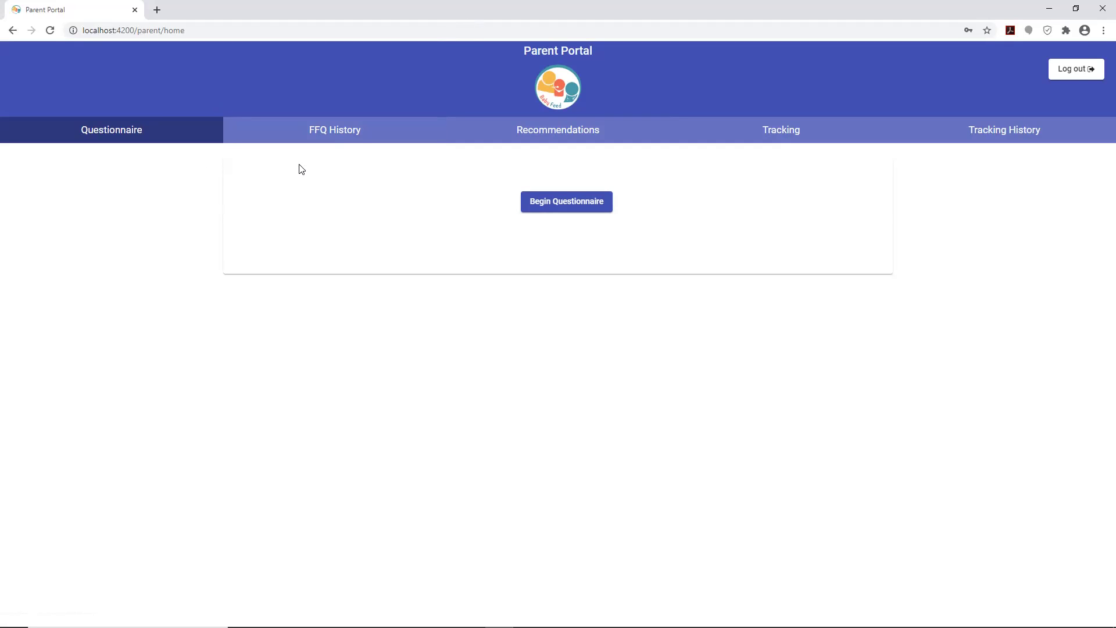
- Open the Questionnaire section from the Parent Portal home
left_click(140, 134)
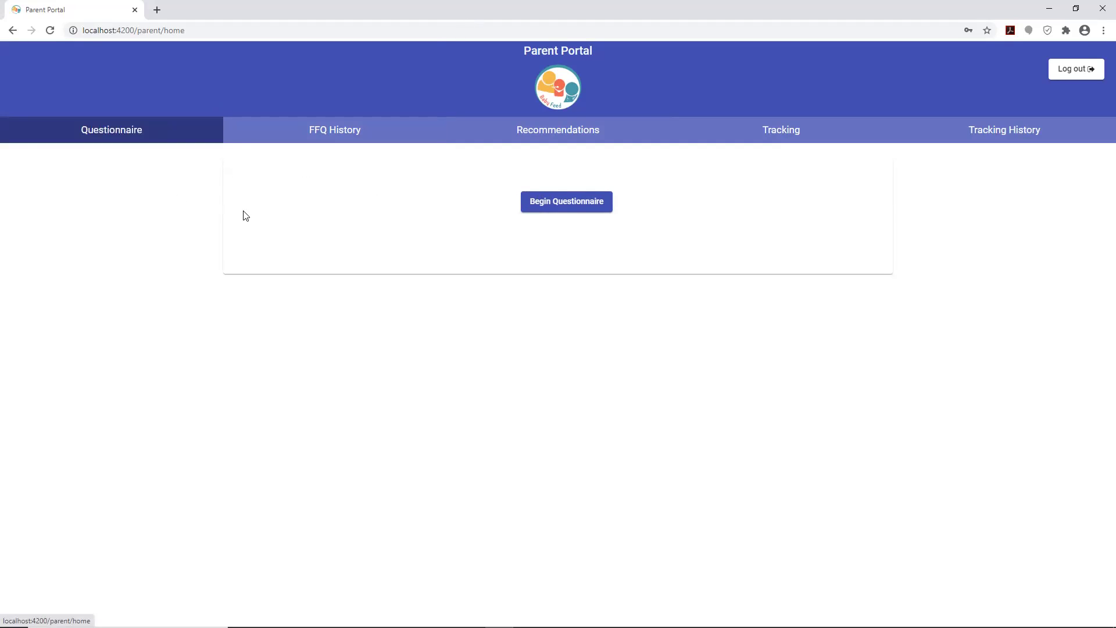
- Begin a new Food Frequency Questionnaire and read through its instruction text
left_click(552, 207)
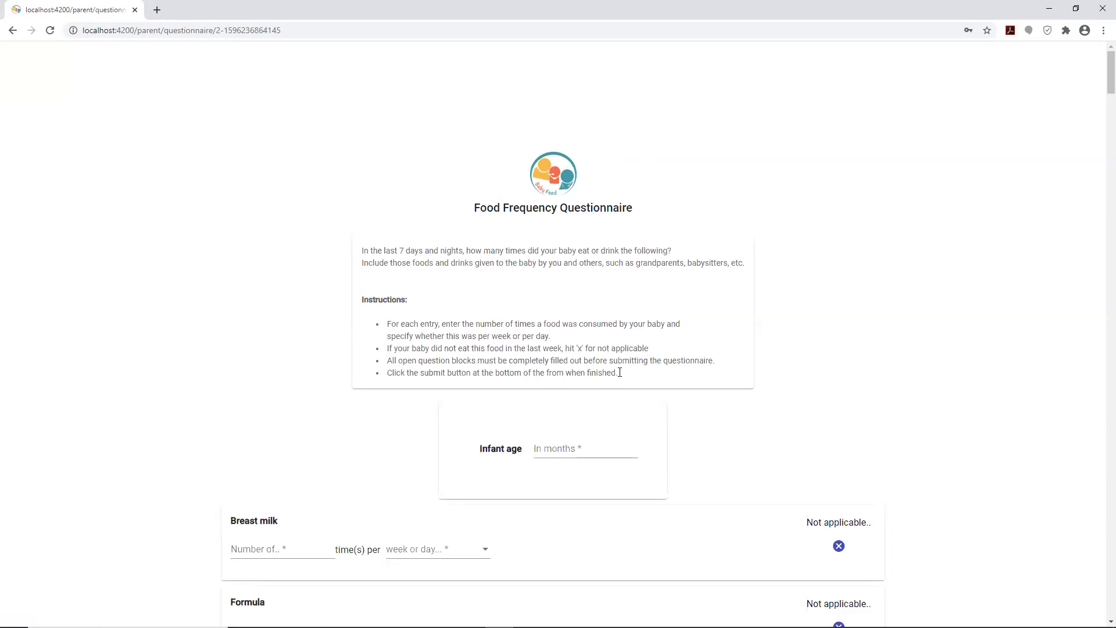
left_click_drag(620, 373, 386, 336)
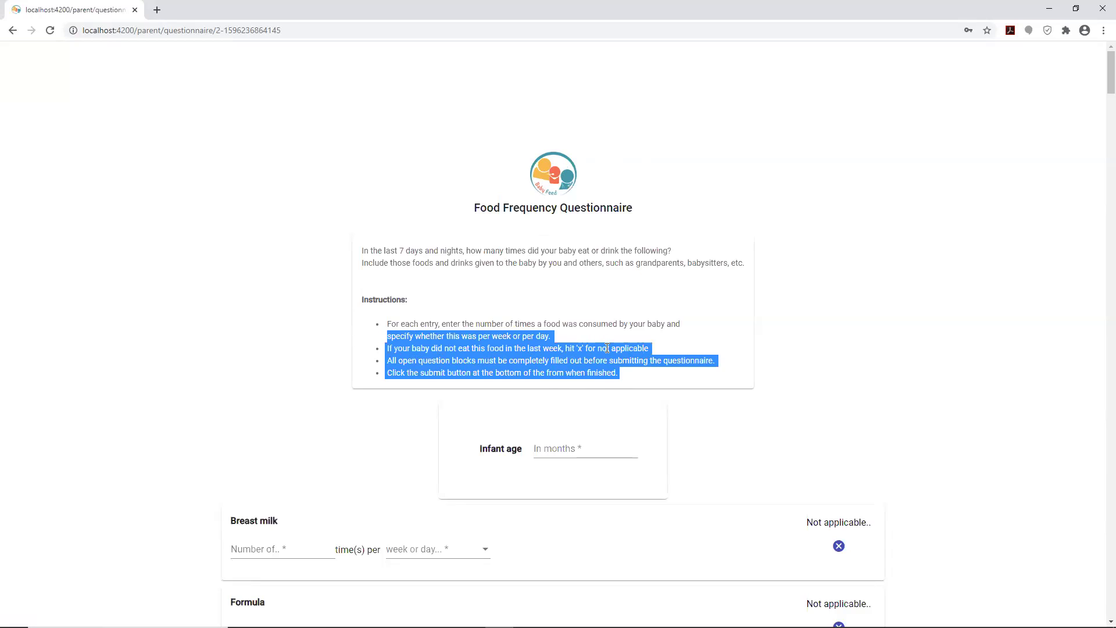
left_click(602, 379)
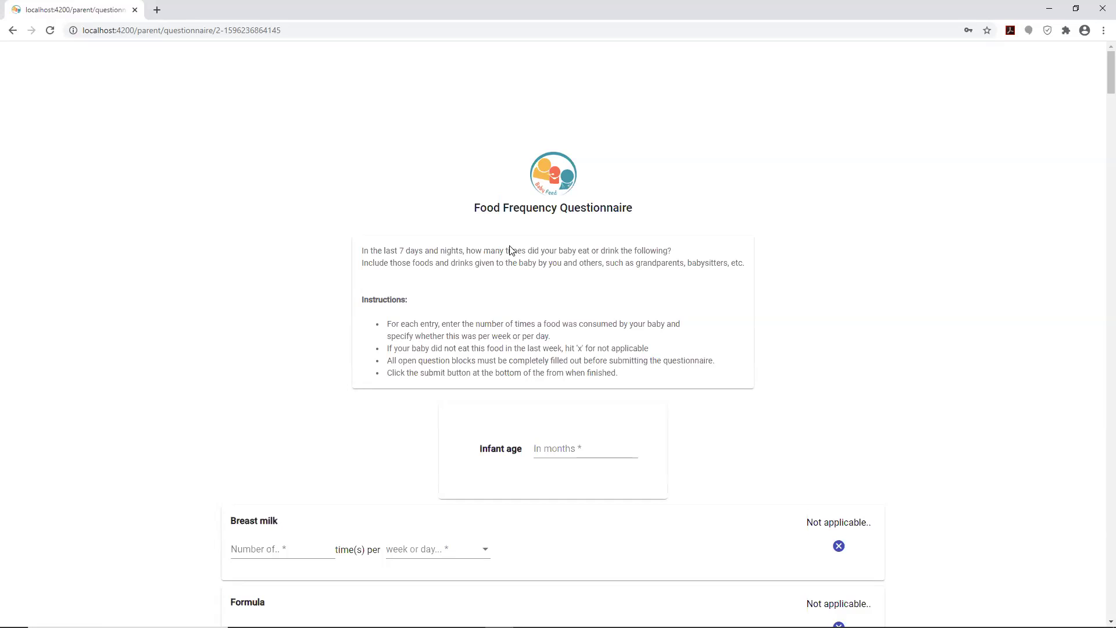
scroll(511, 250, "down", 1)
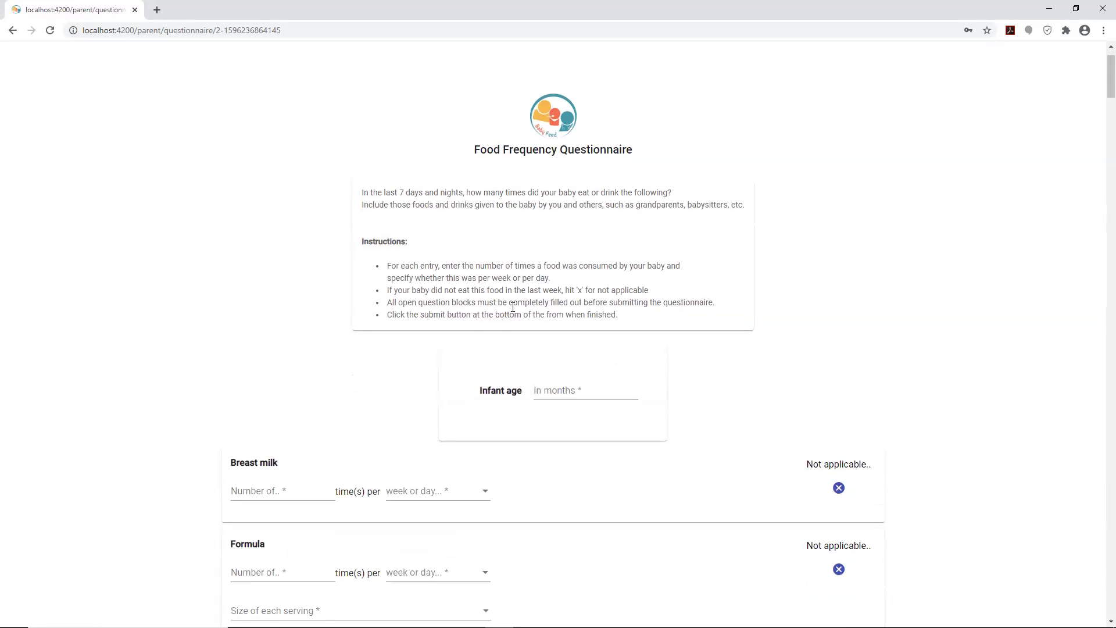
scroll(513, 308, "down", 2)
scroll(516, 308, "up", 1)
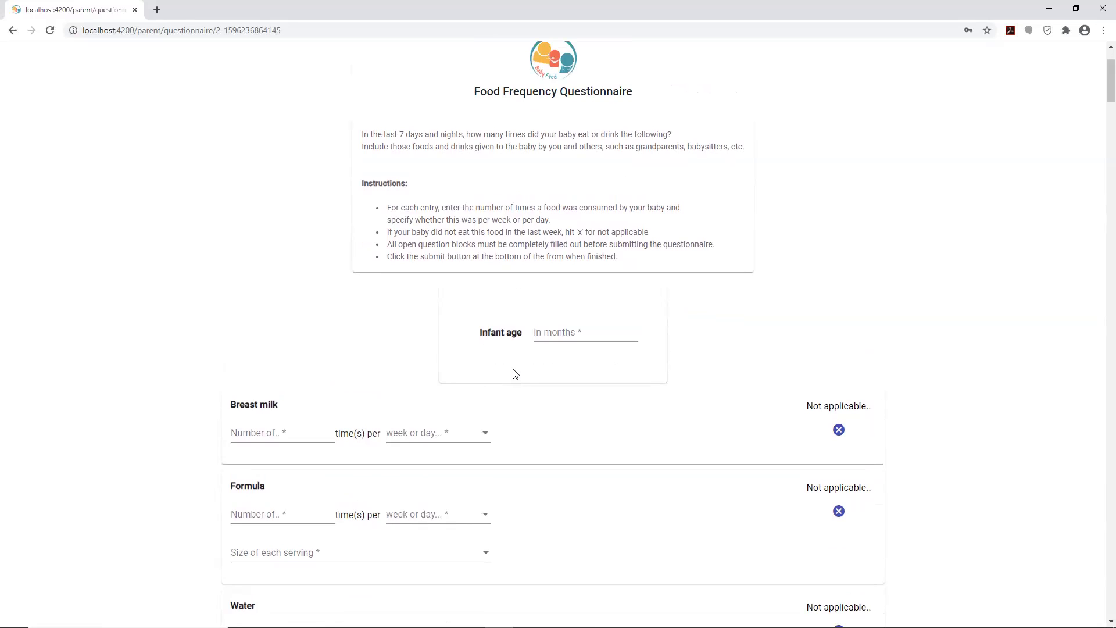
scroll(516, 374, "up", 2)
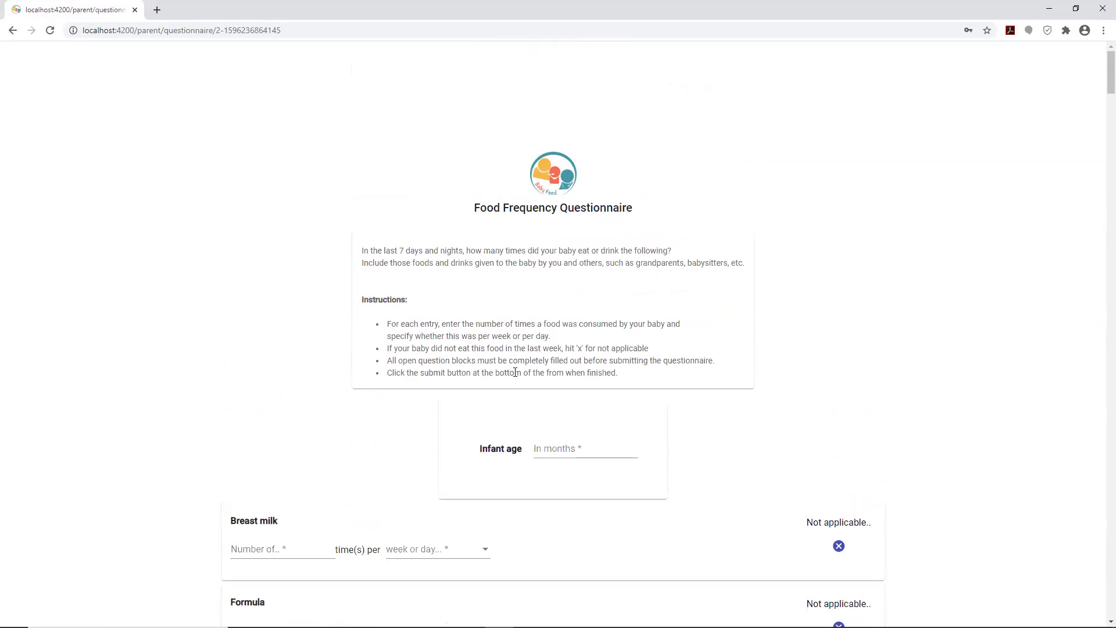
scroll(514, 372, "down", 1)
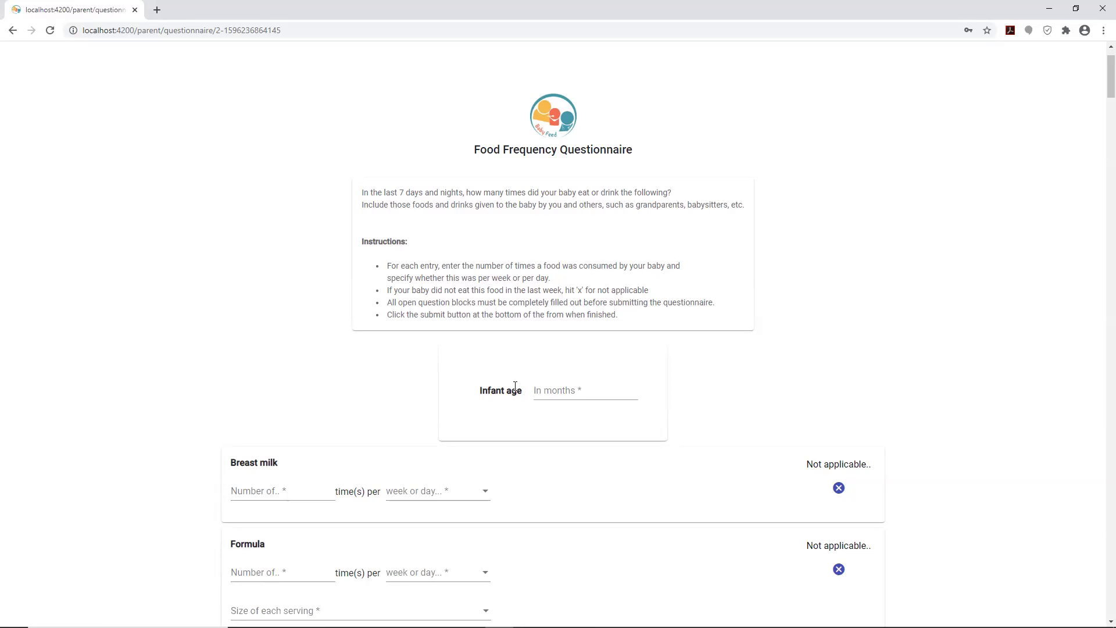
scroll(400, 372, "down", 1)
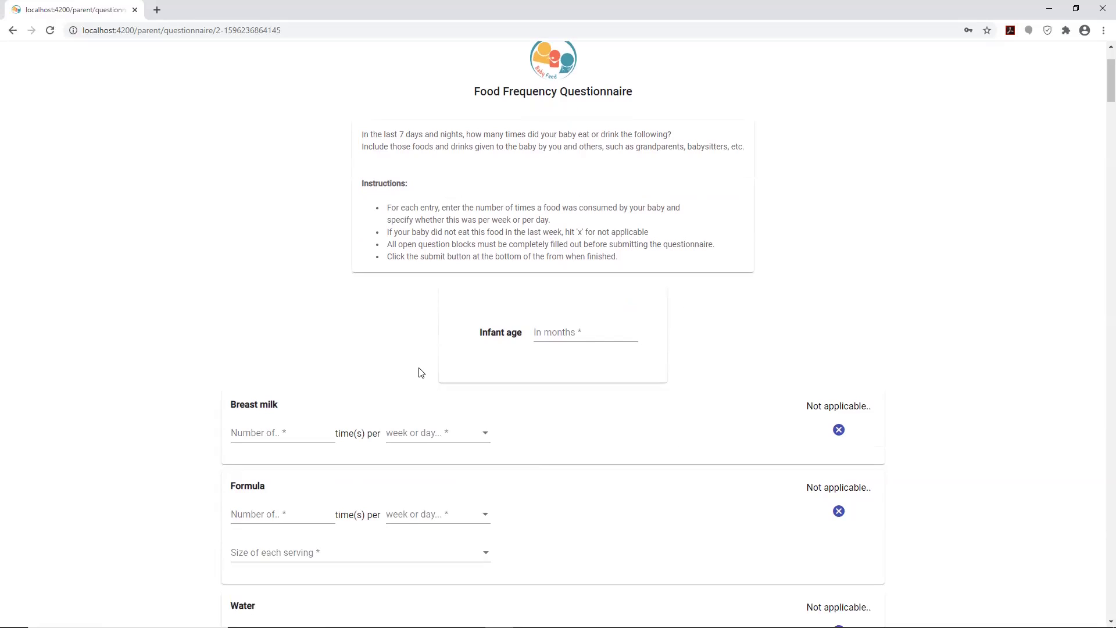
- Set the infant age to 4 months
left_click(546, 336)
left_click(622, 331)
type("2")
left_click(622, 329)
scroll(583, 358, "down", 2)
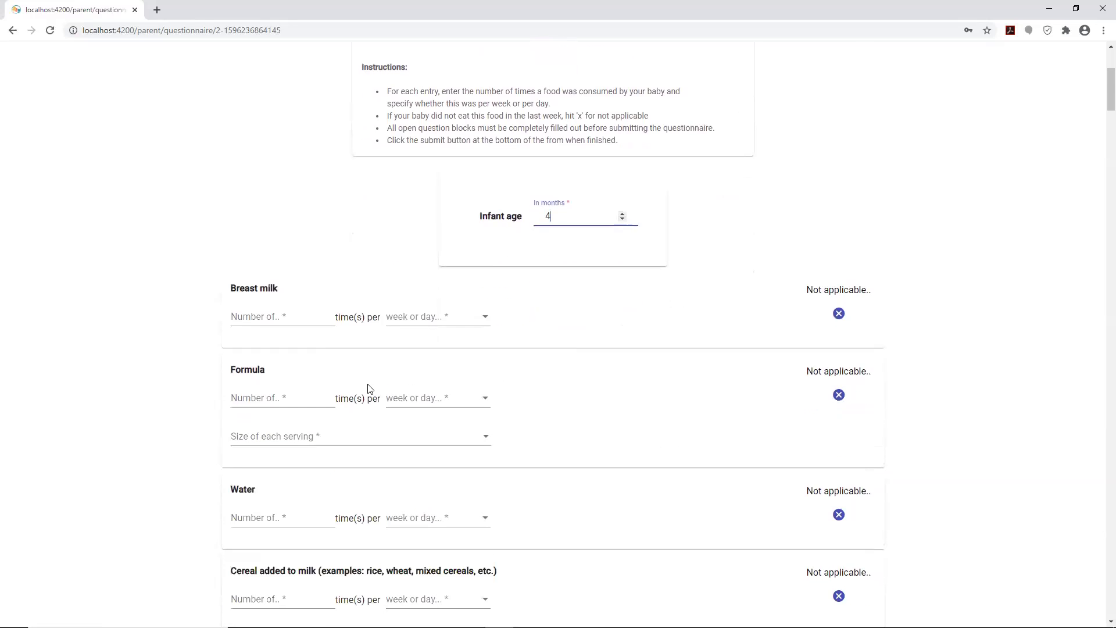
scroll(417, 356, "down", 1)
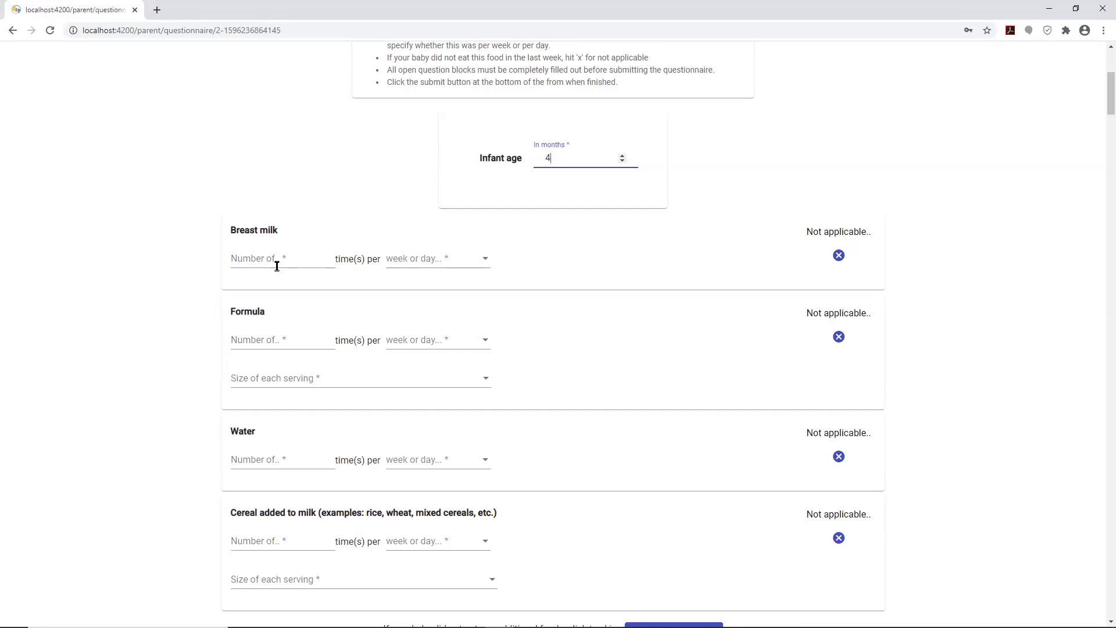
- Record Breast milk as 2 times per Day and Formula as 1 time per Day
left_click(325, 263)
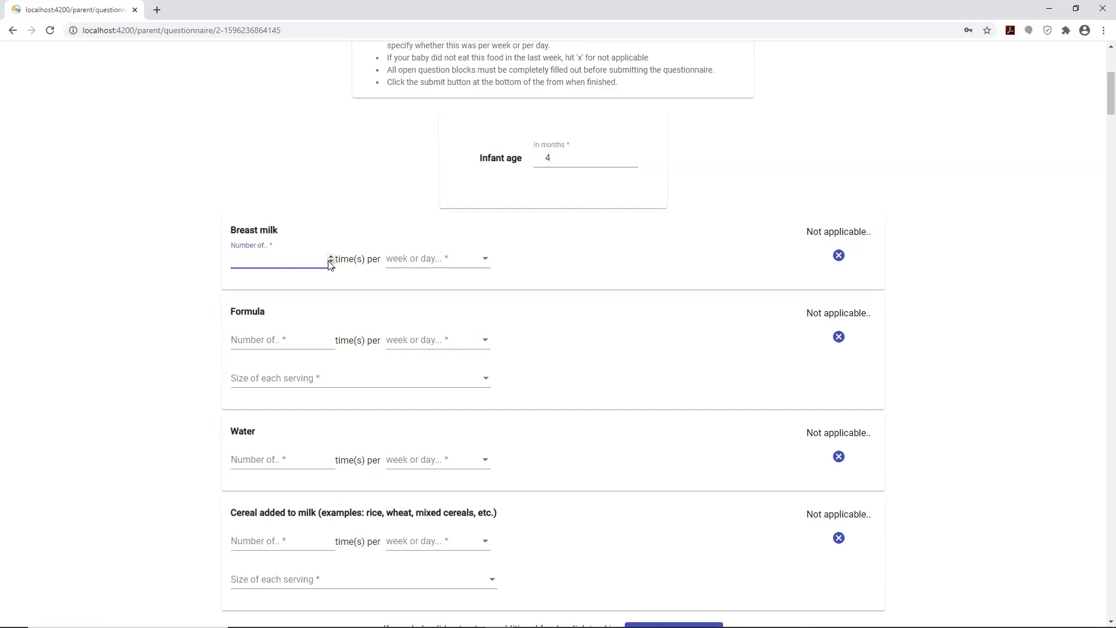
left_click(330, 256)
left_click(330, 256)
left_click(484, 263)
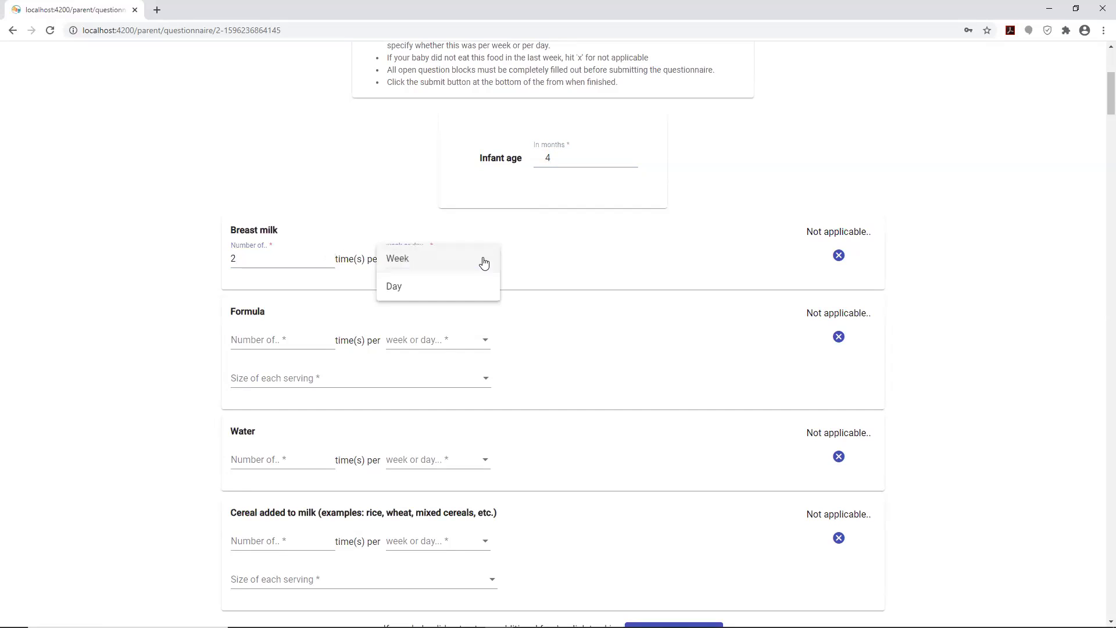
left_click(405, 287)
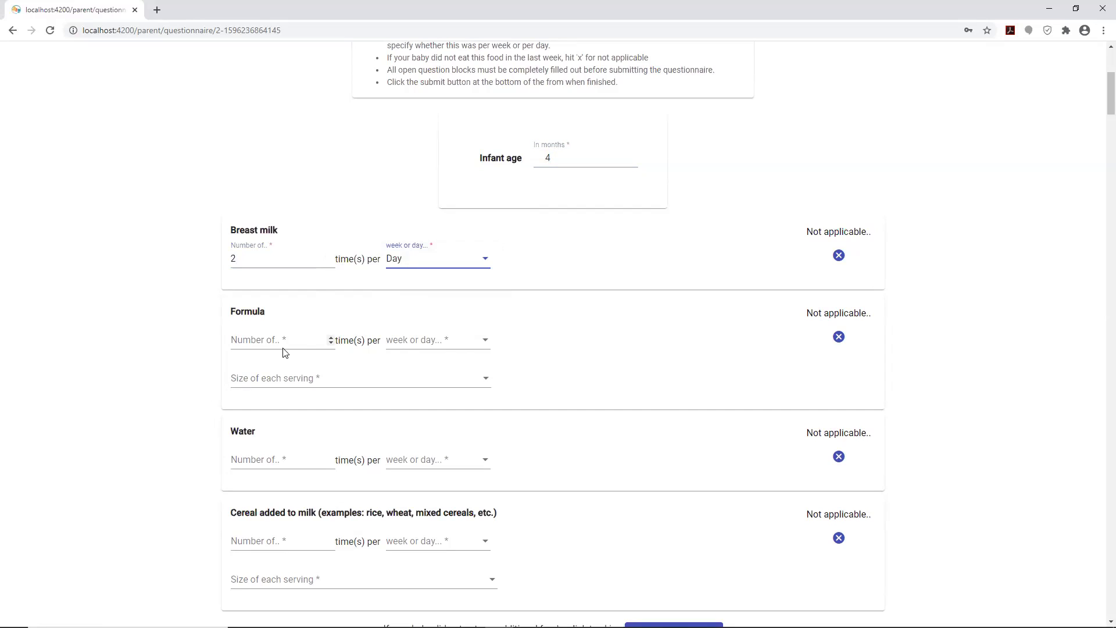
left_click(303, 339)
left_click(331, 338)
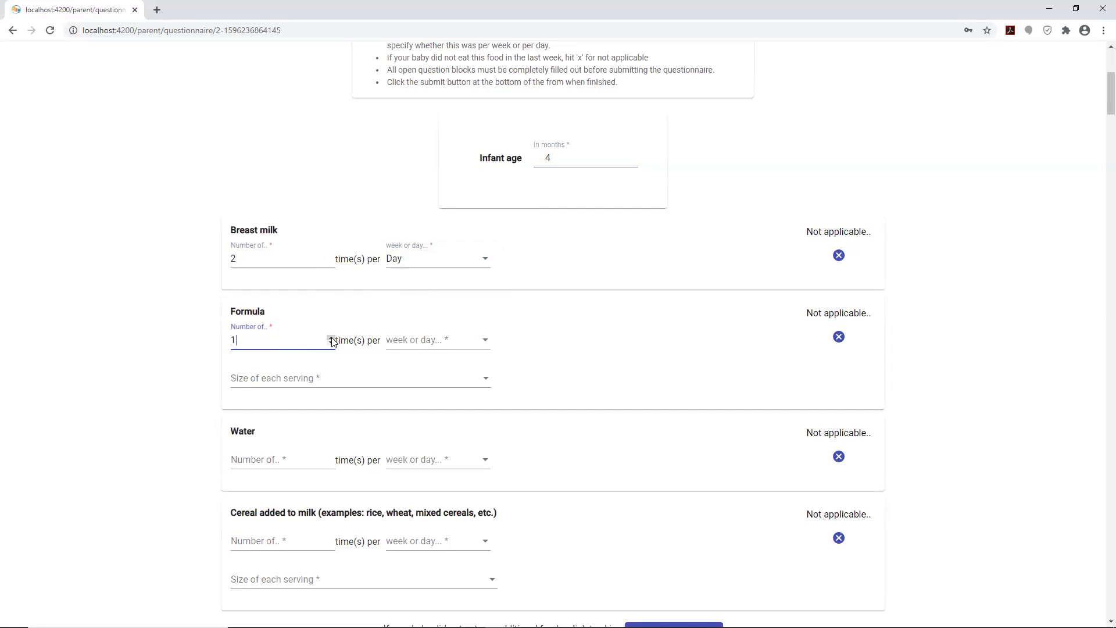
left_click(437, 348)
left_click(393, 366)
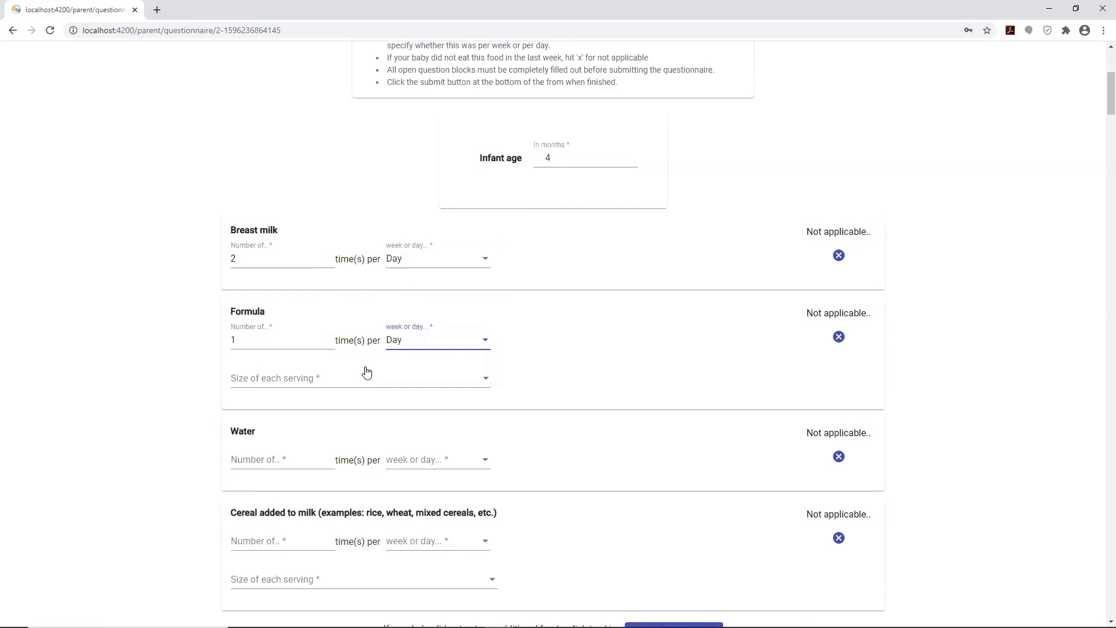
- Set the Formula serving to 2 OZ and Water to 2 times per Week
scroll(327, 392, "down", 1)
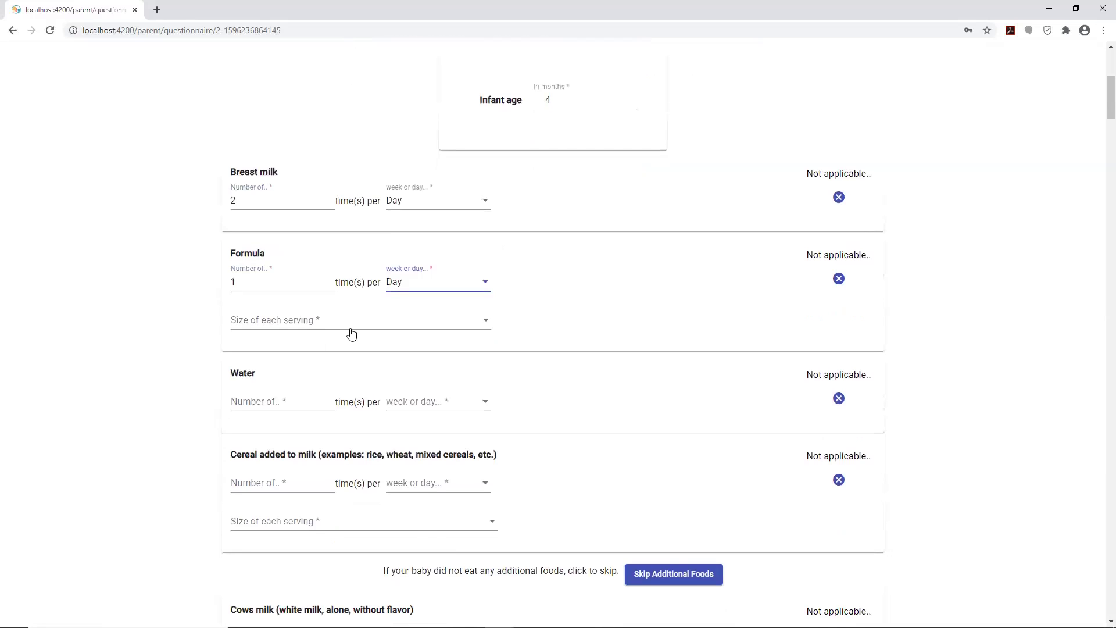
left_click(382, 321)
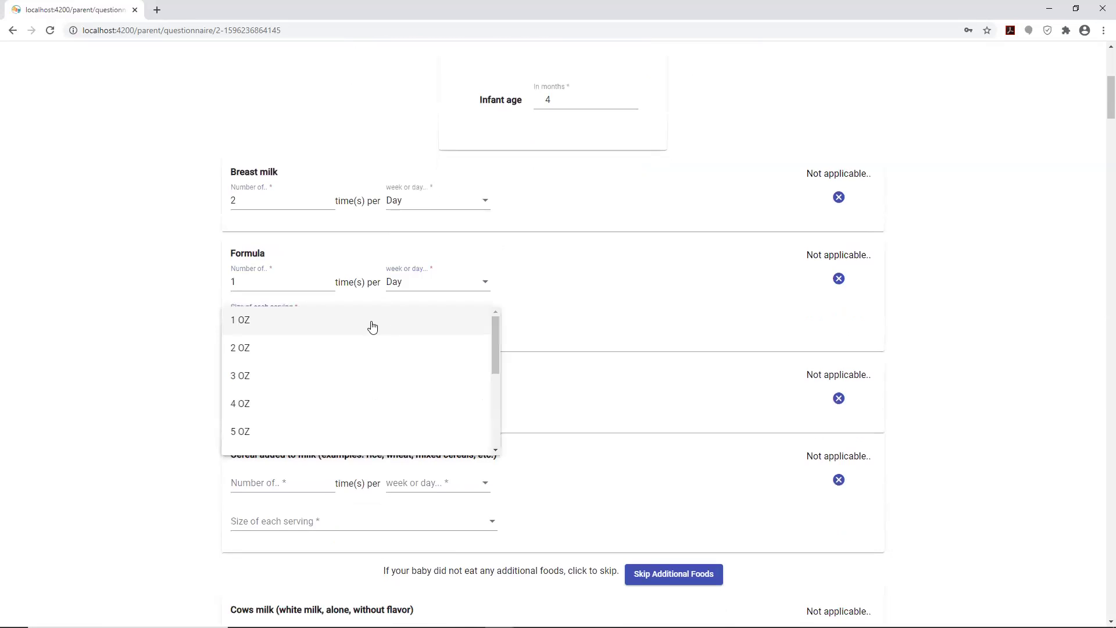
left_click(285, 350)
scroll(323, 388, "down", 1)
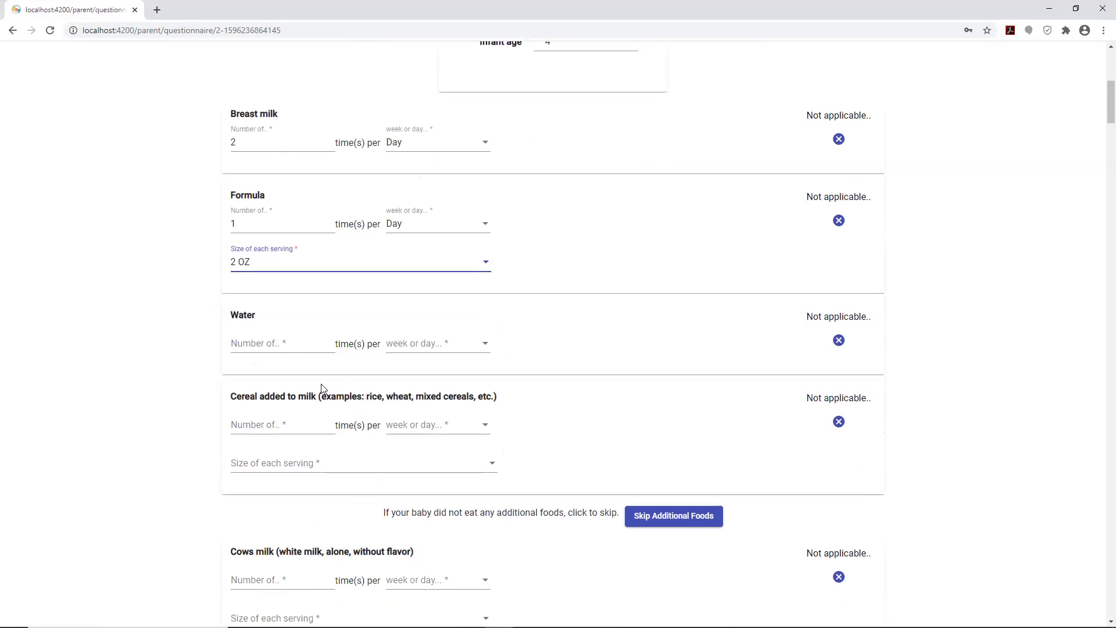
left_click(330, 342)
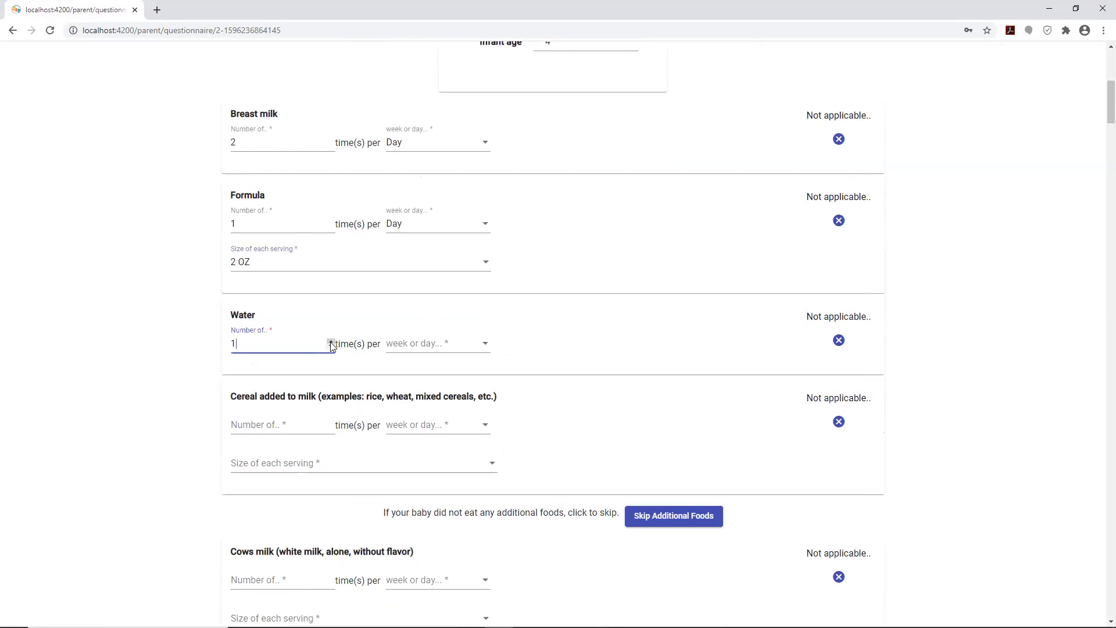
left_click(331, 342)
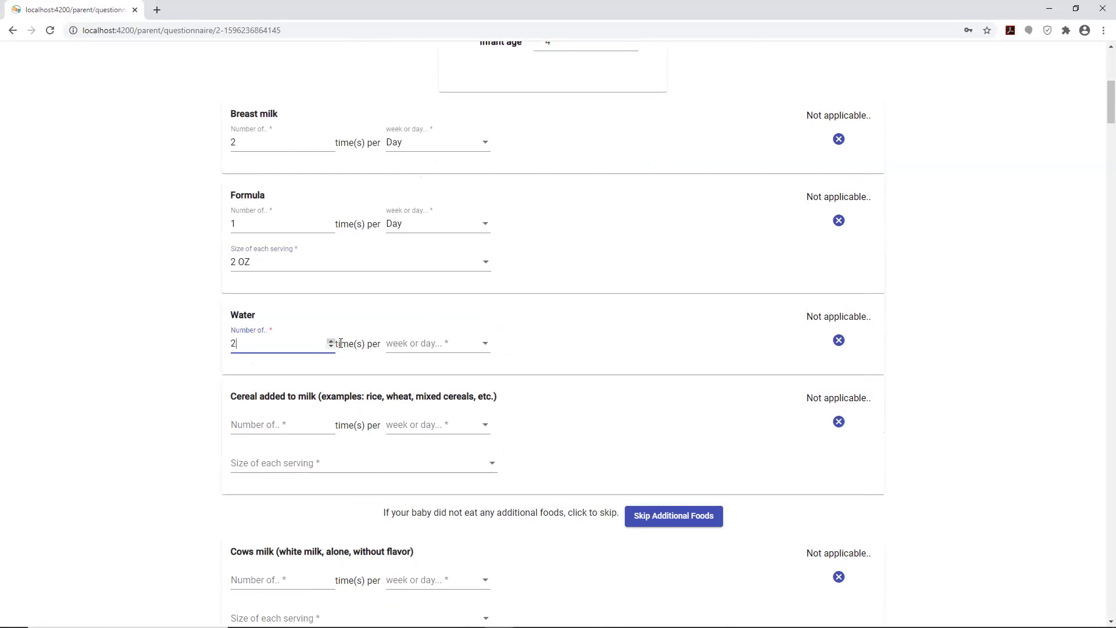
left_click(409, 351)
left_click(394, 370)
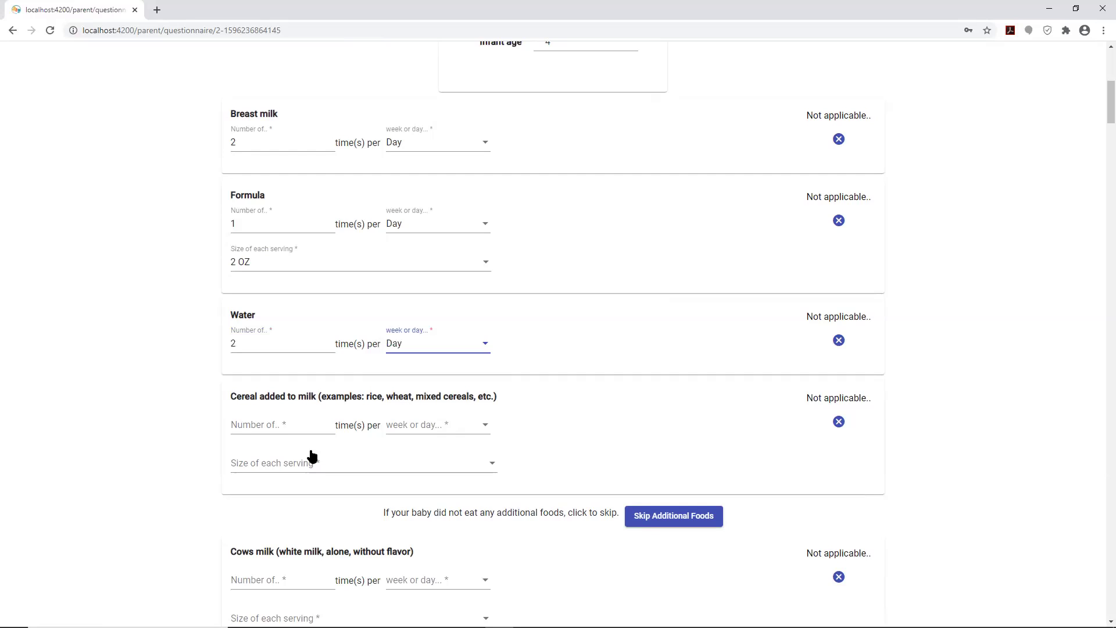
left_click(415, 350)
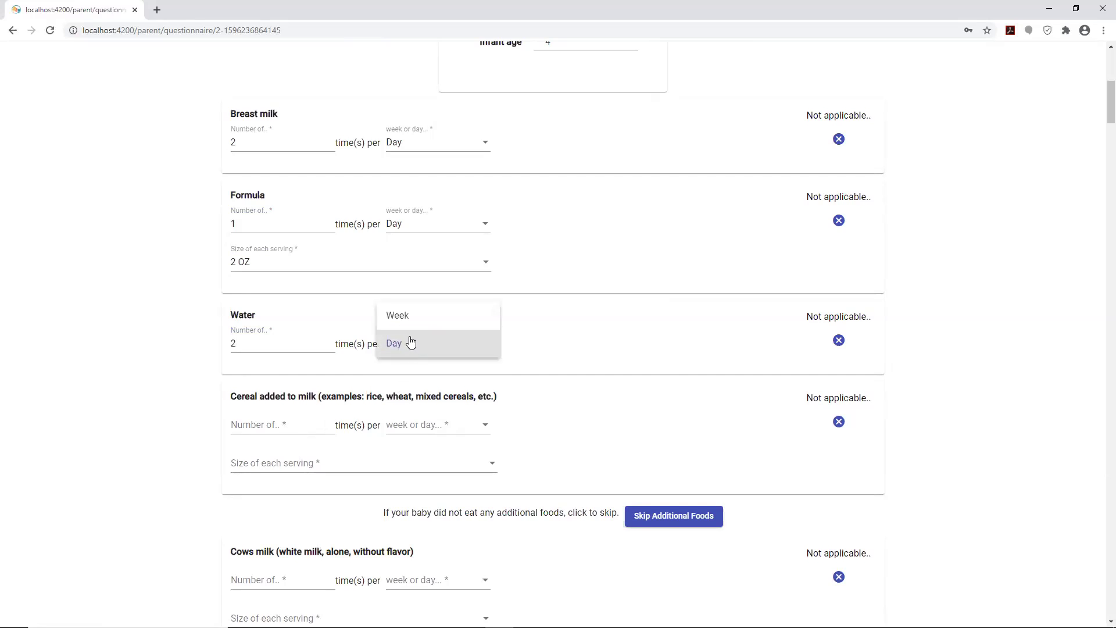
left_click(416, 314)
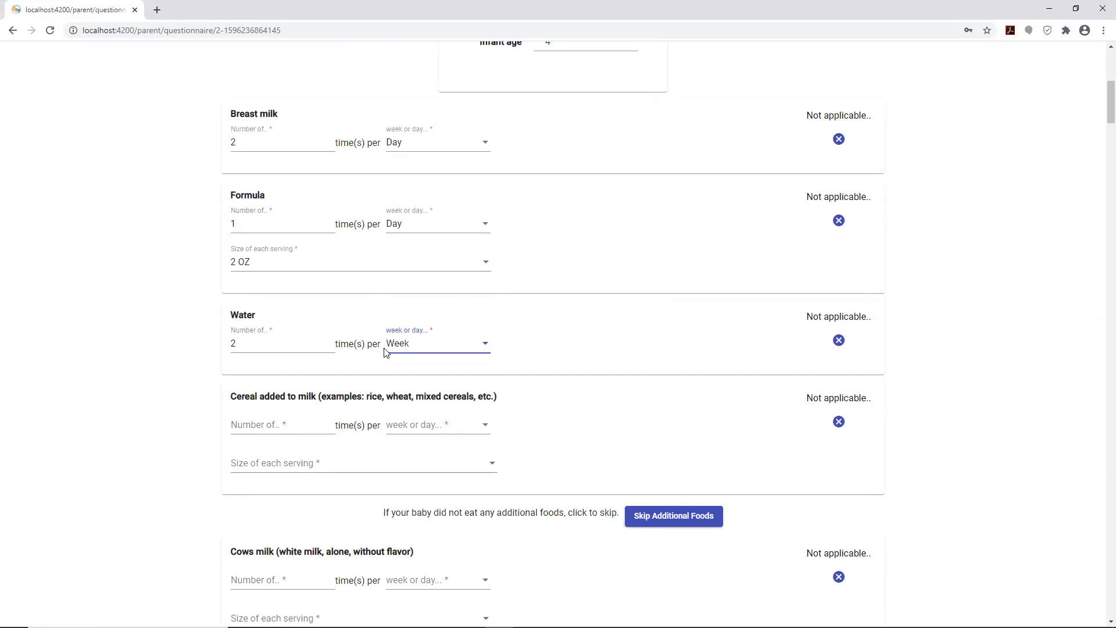
- Record Cereal added to milk as 2 times per Day, leaving serving size unchanged
left_click(311, 427)
left_click(331, 422)
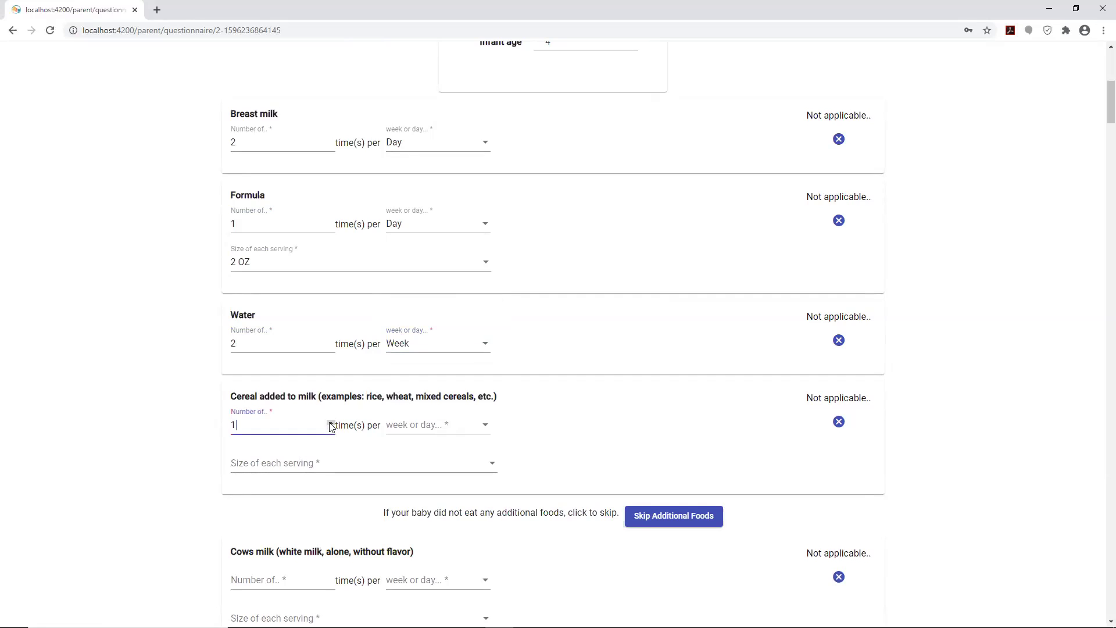
left_click(331, 423)
left_click(430, 430)
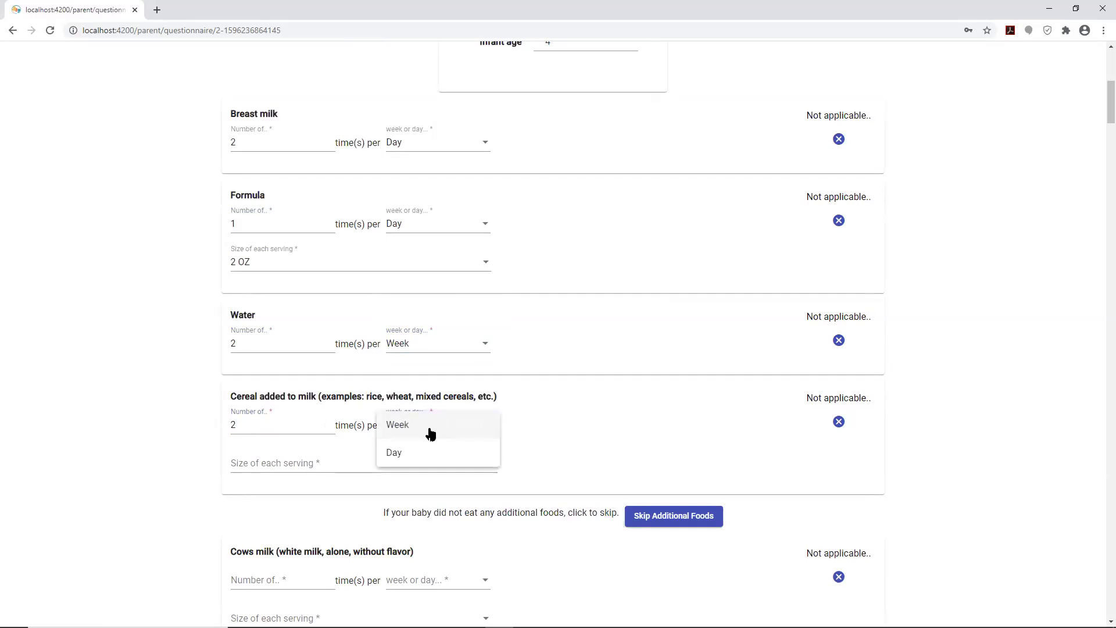
left_click(394, 453)
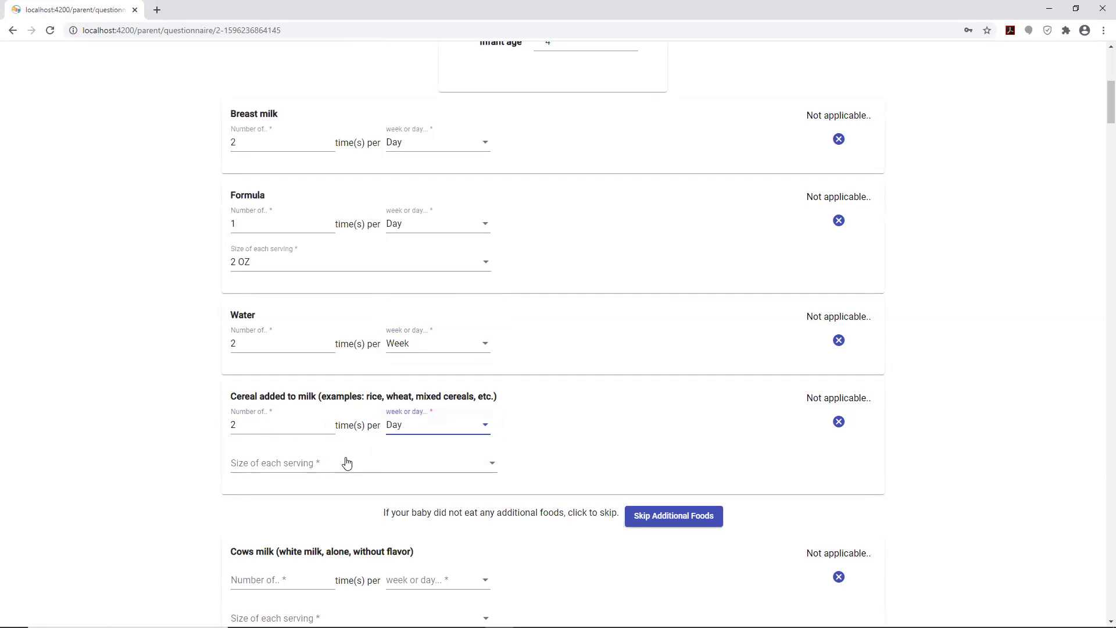
left_click(291, 465)
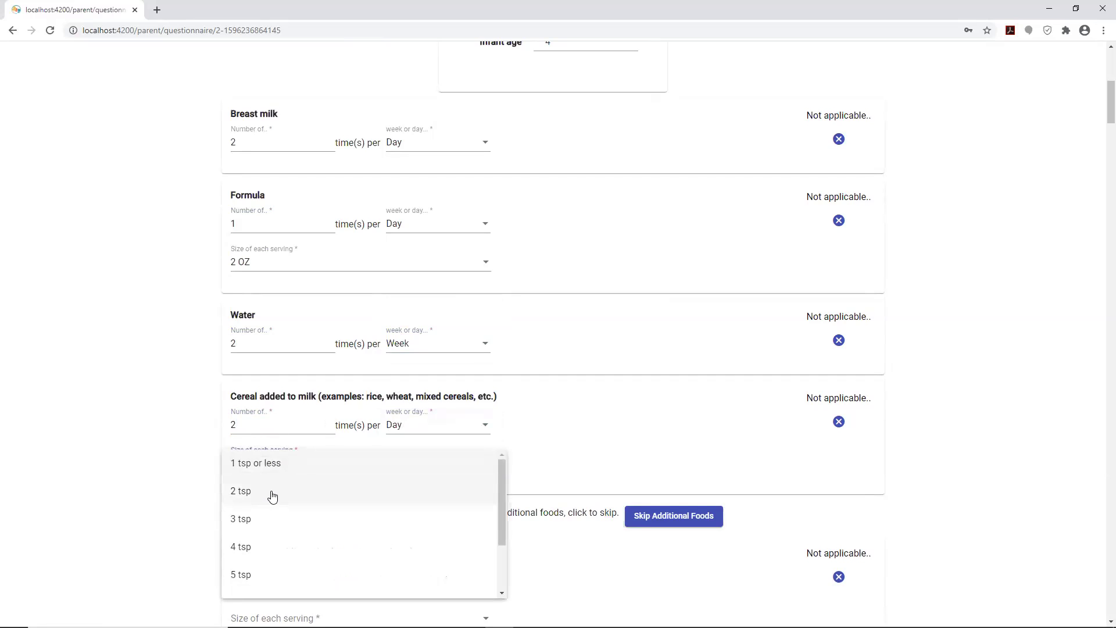
left_click(585, 419)
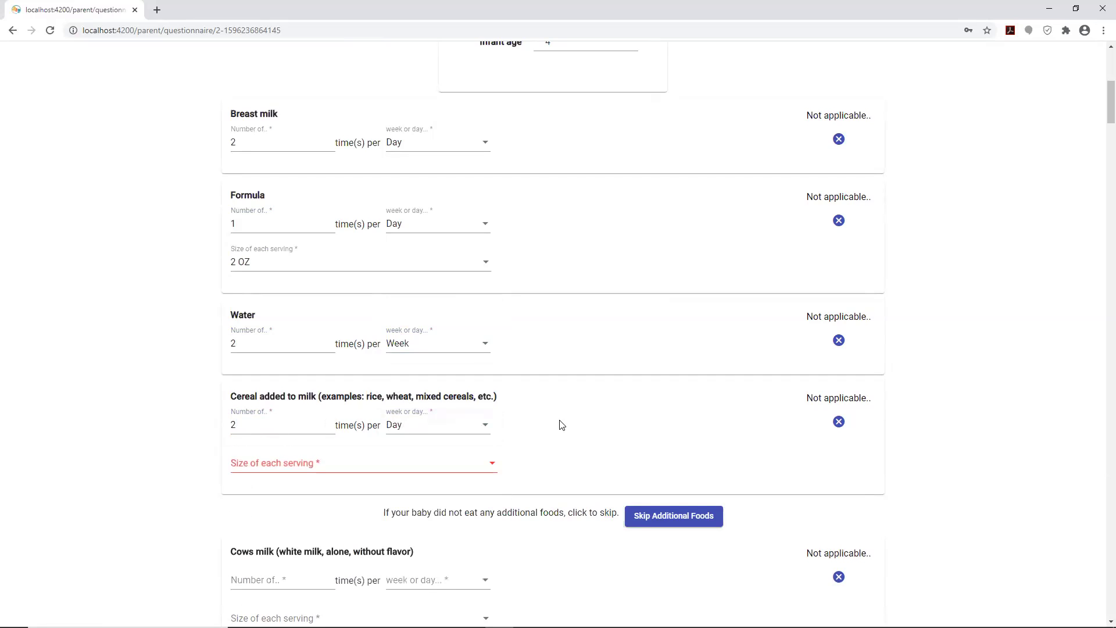
- Skip all the additional food sections
scroll(663, 507, "down", 2)
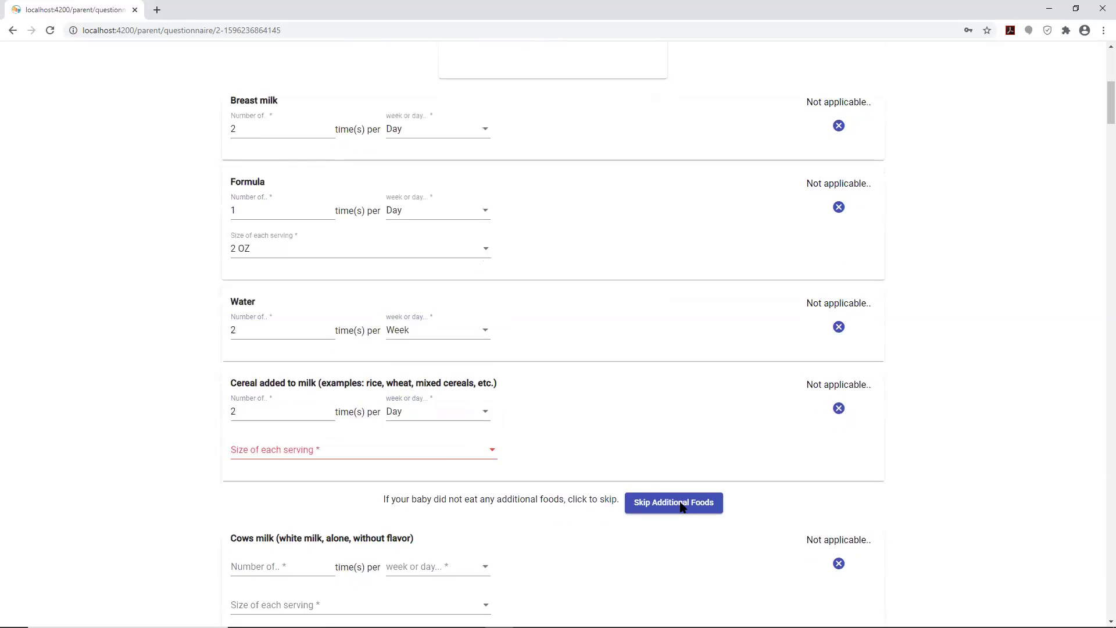
scroll(339, 392, "down", 2)
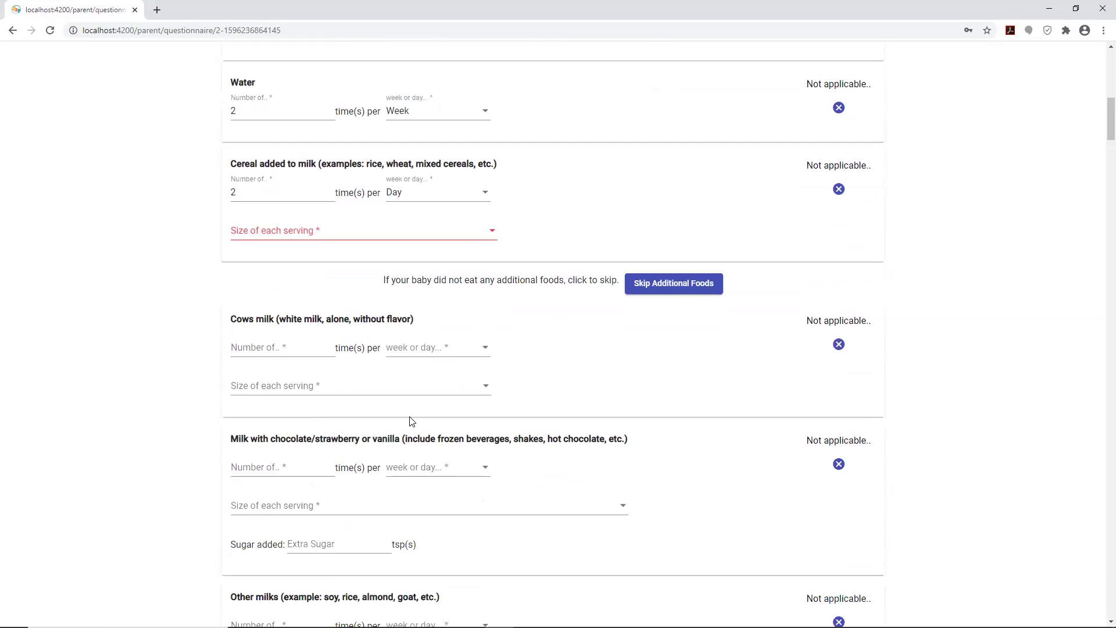
scroll(409, 435, "down", 3)
scroll(409, 435, "up", 3)
scroll(409, 435, "down", 7)
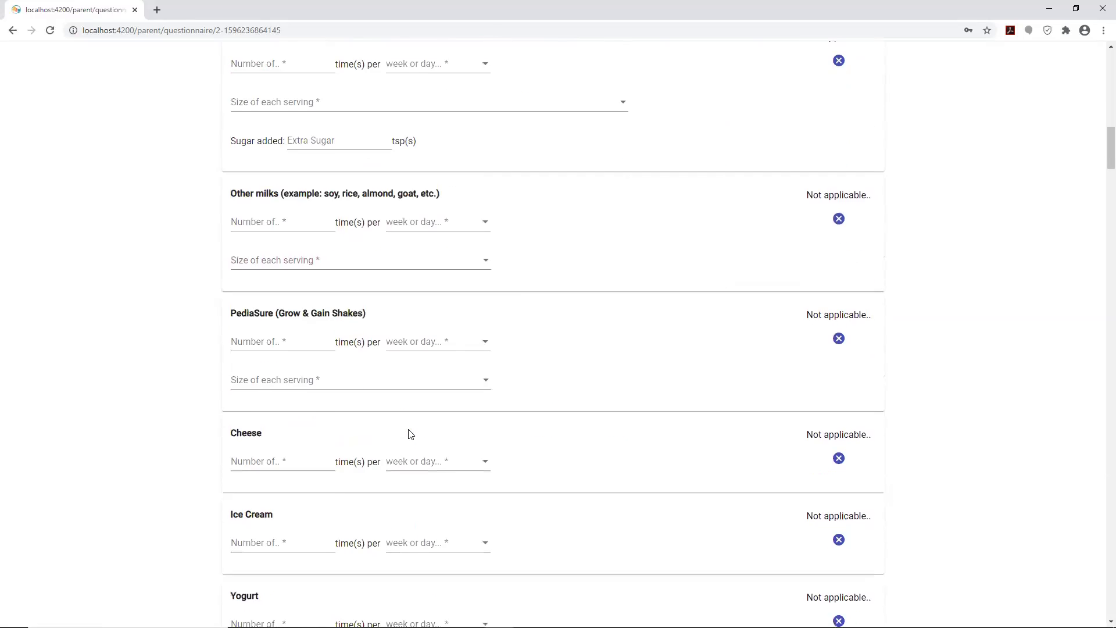
scroll(409, 435, "up", 8)
left_click(658, 346)
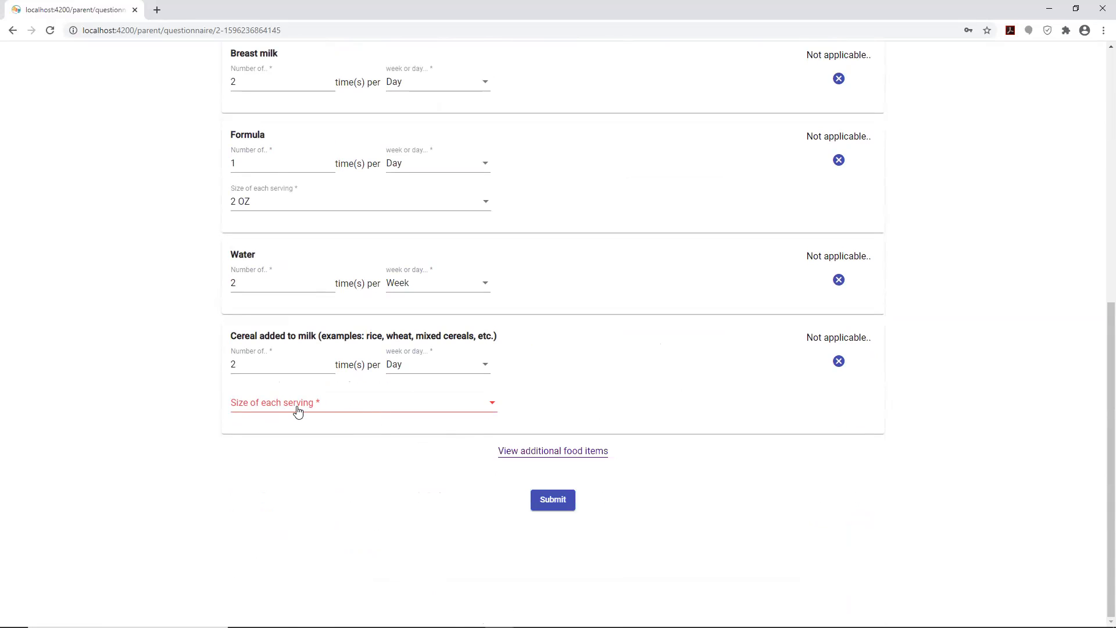
- After the incomplete-submission warning, set the Cereal serving size to 2 tsp
left_click(555, 505)
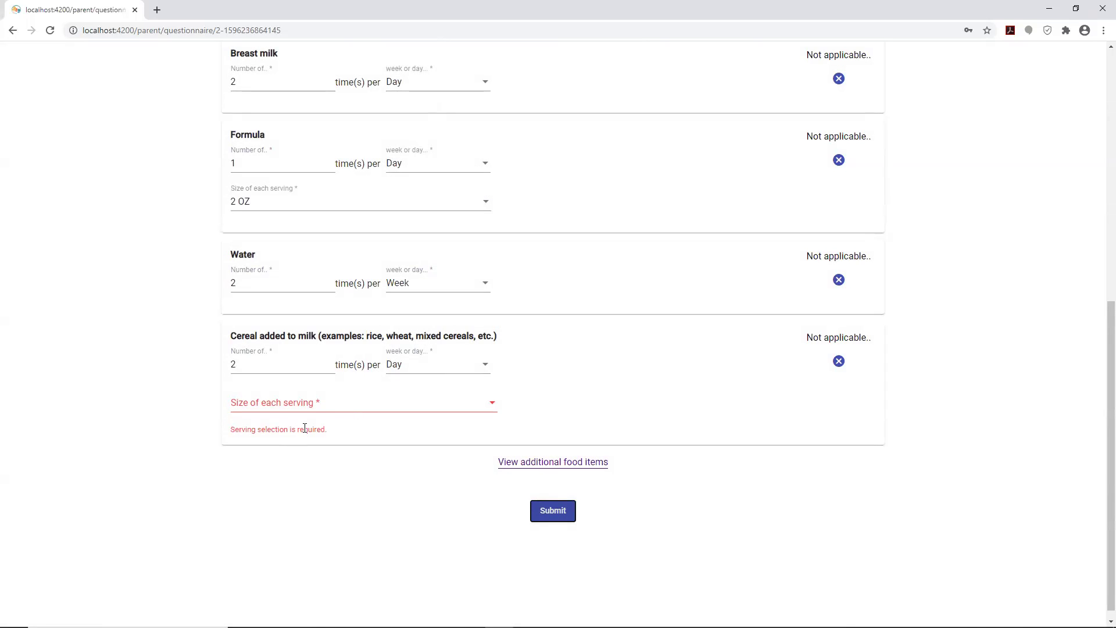
left_click(316, 407)
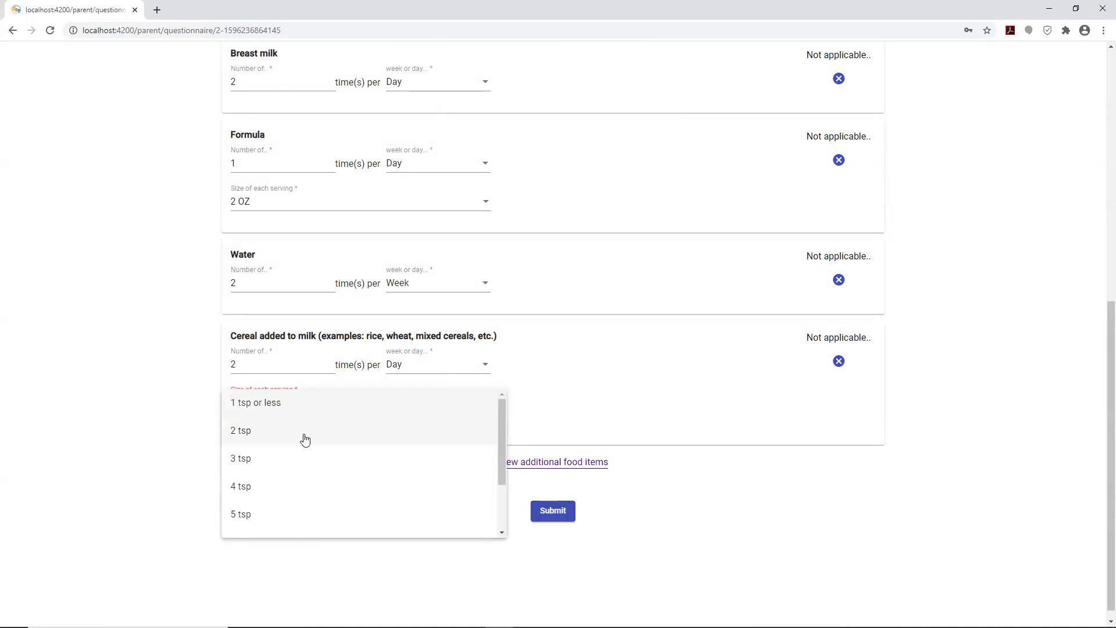
left_click(308, 433)
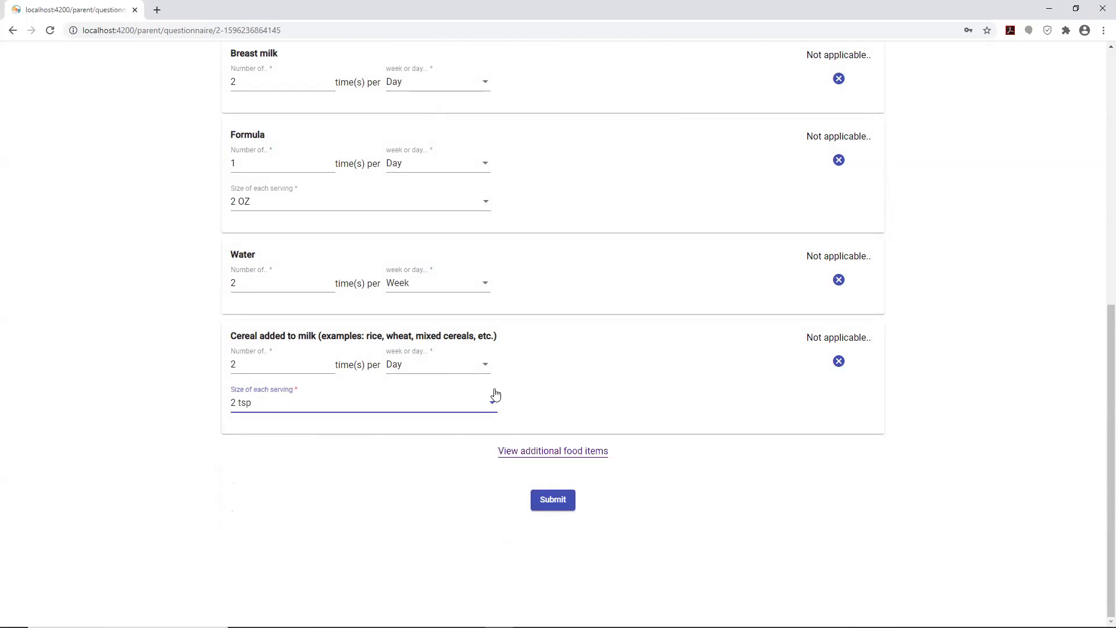
- Review the answers, keeping Breast milk per Day, and submit the questionnaire
scroll(528, 292, "up", 1)
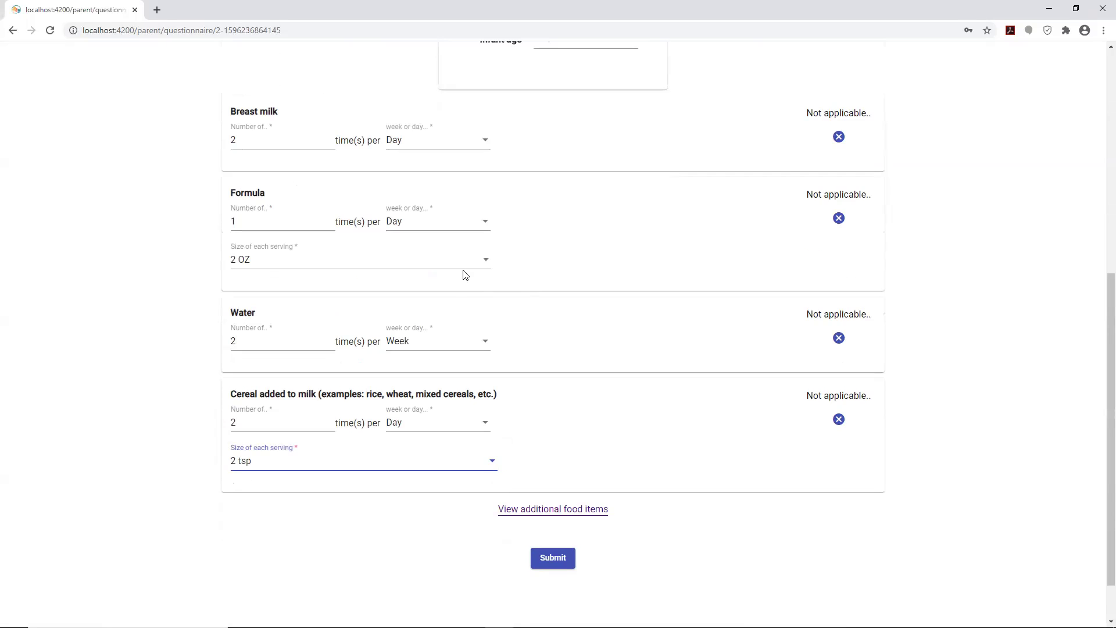
scroll(388, 259, "up", 1)
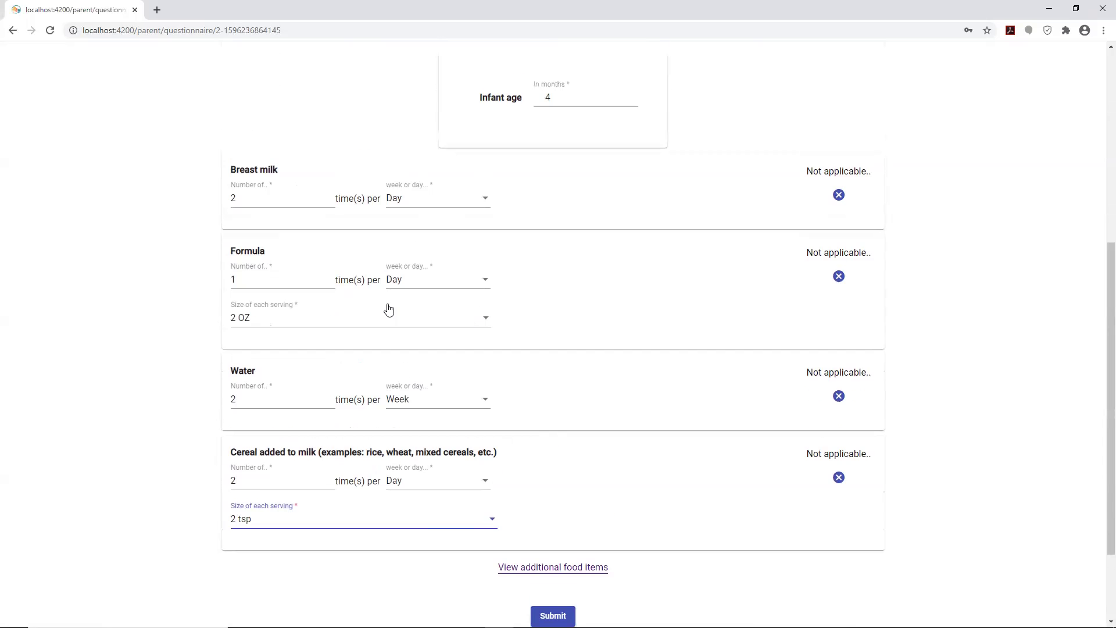
scroll(387, 310, "down", 1)
scroll(371, 299, "up", 1)
left_click(470, 202)
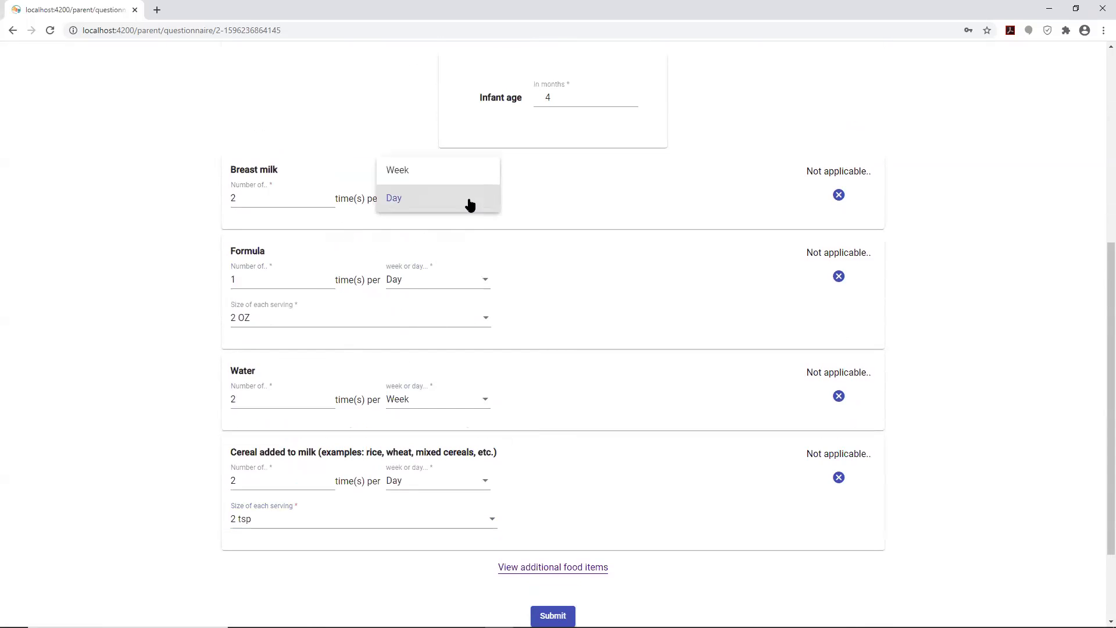
left_click(571, 206)
scroll(643, 518, "down", 2)
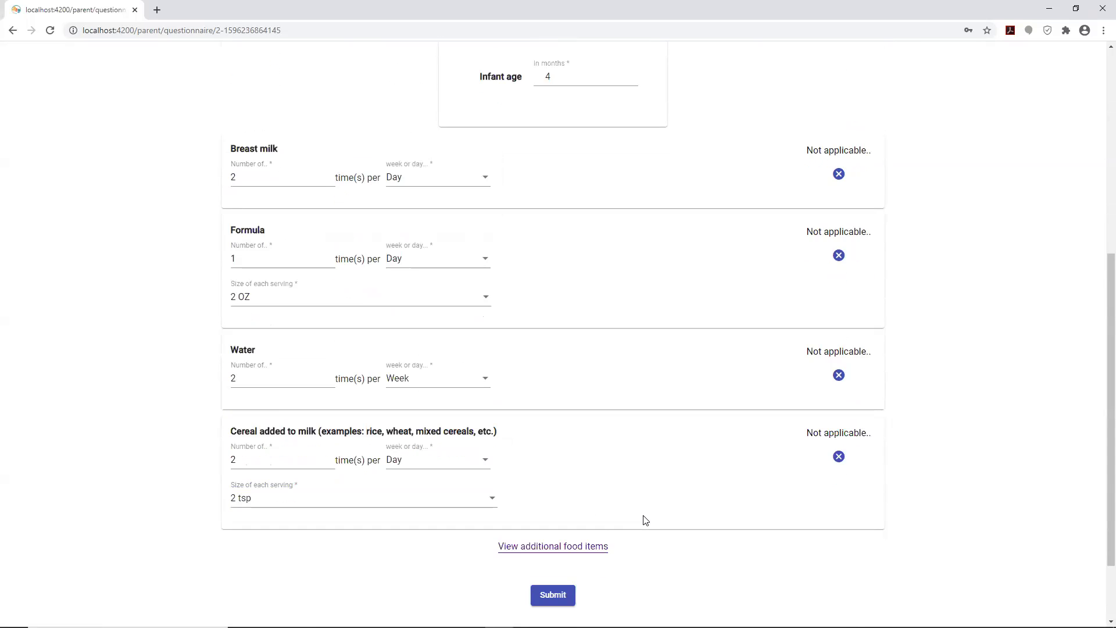
scroll(327, 401, "up", 1)
scroll(361, 343, "up", 2)
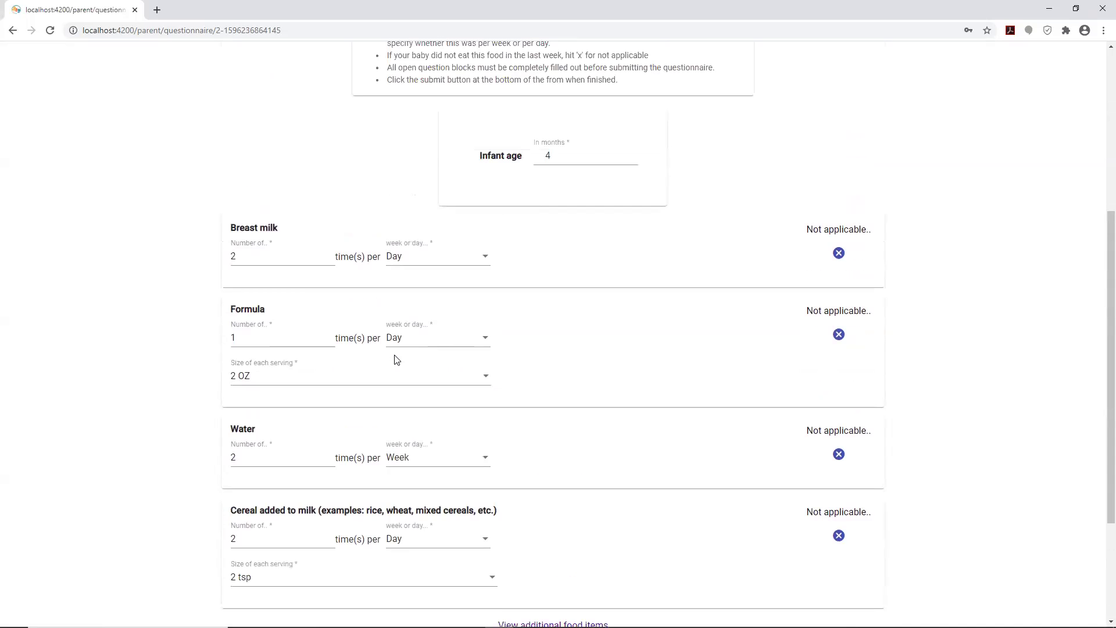
scroll(391, 364, "down", 3)
left_click(547, 499)
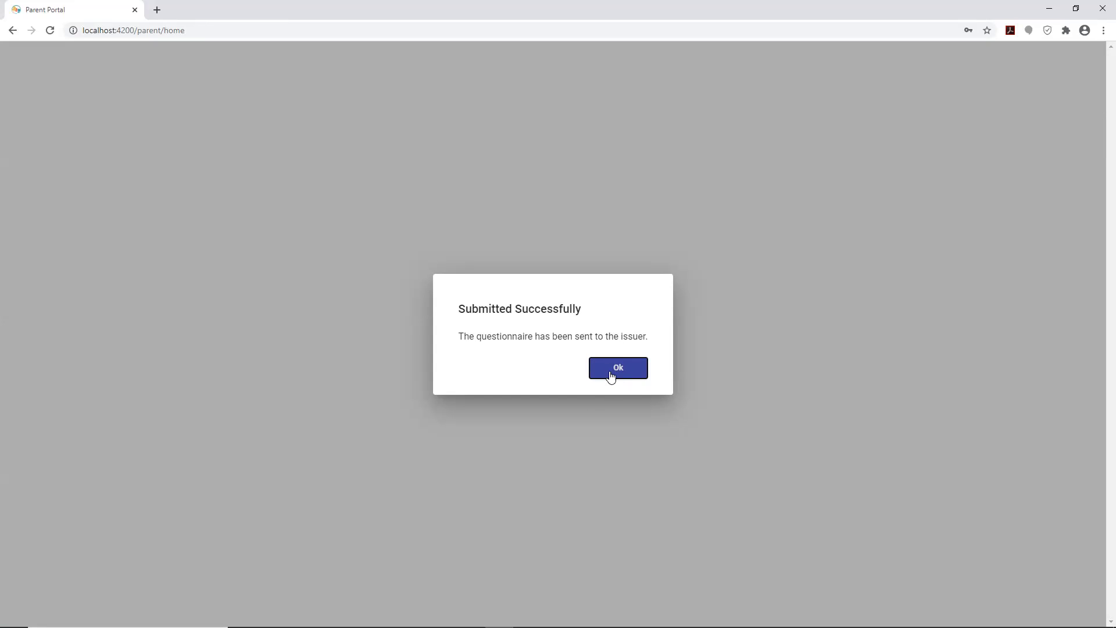
- Dismiss the Submitted Successfully dialog and browse FFQ History, with the new 4-month entry on top
left_click(611, 376)
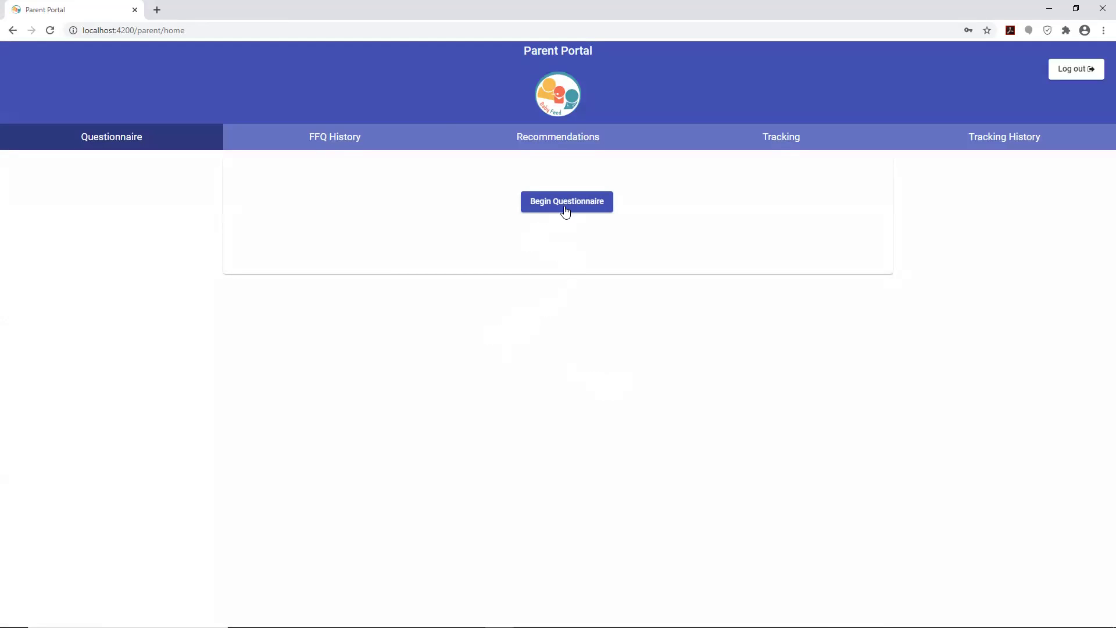
left_click(336, 141)
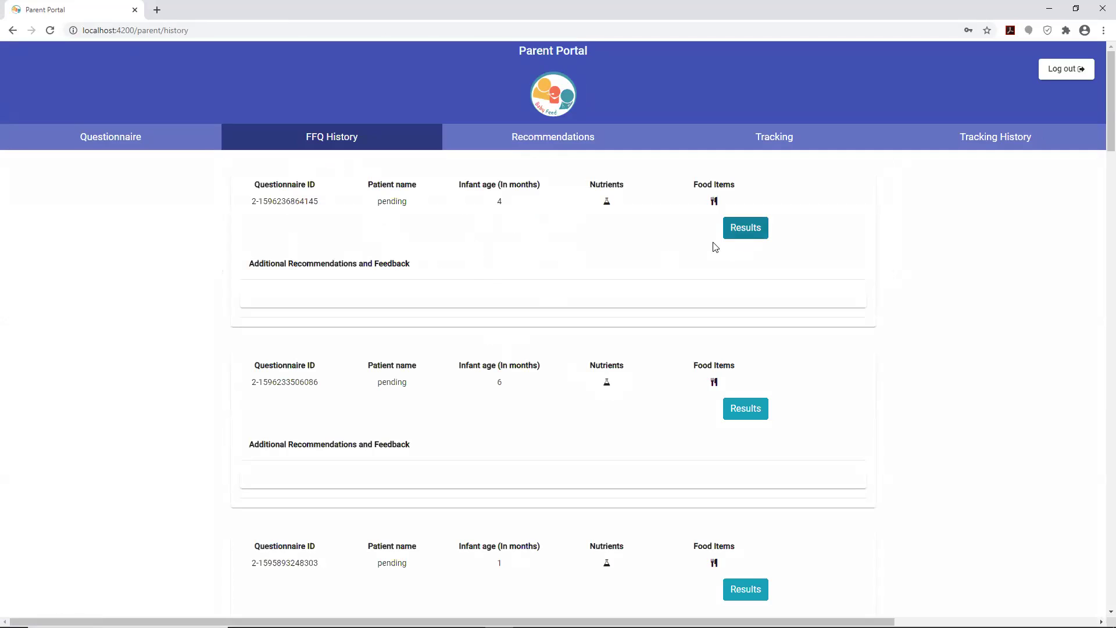
scroll(698, 251, "down", 10)
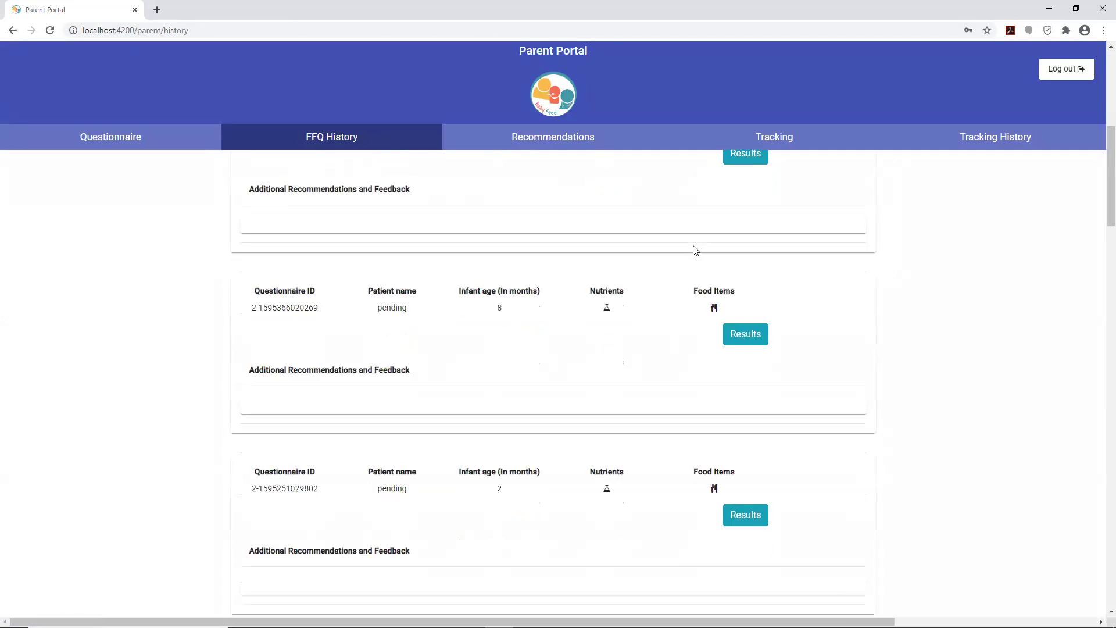
scroll(696, 250, "down", 15)
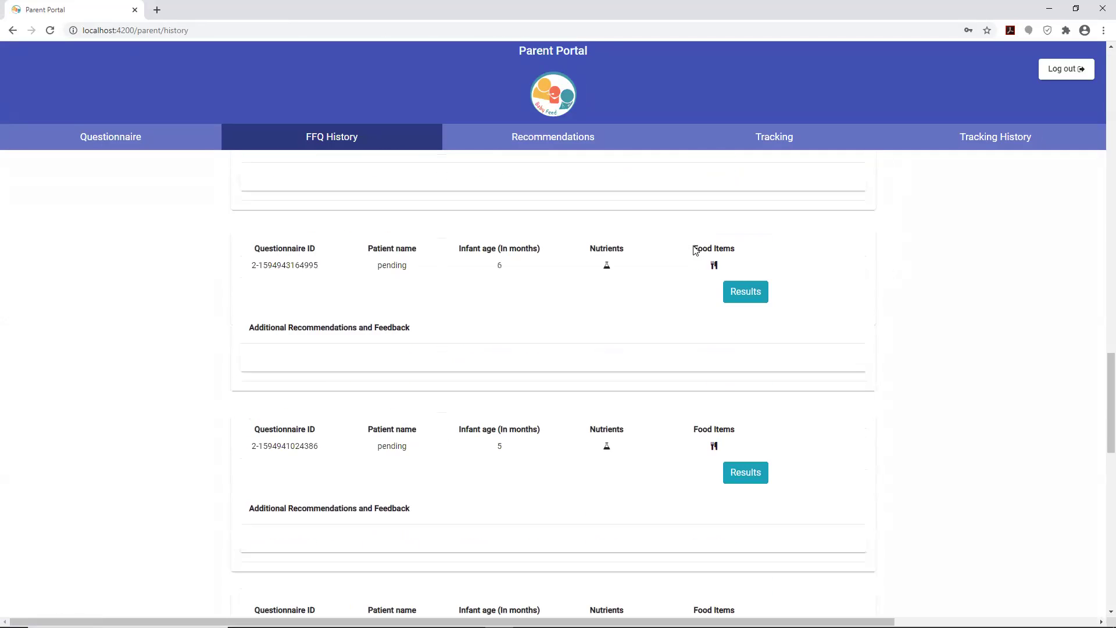
scroll(696, 251, "down", 8)
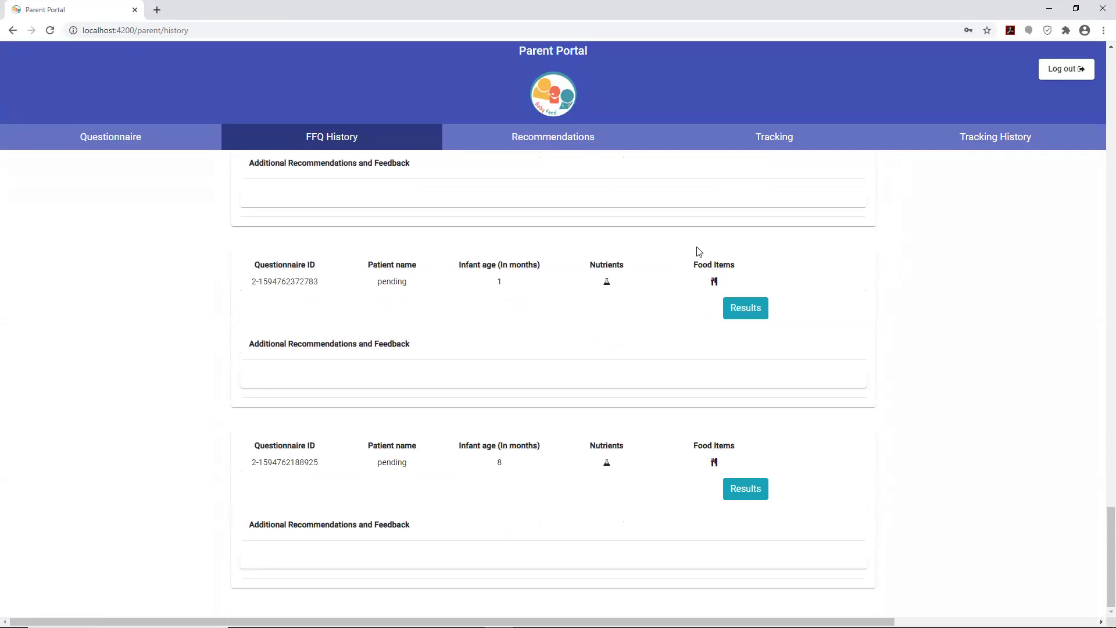
scroll(699, 251, "up", 10)
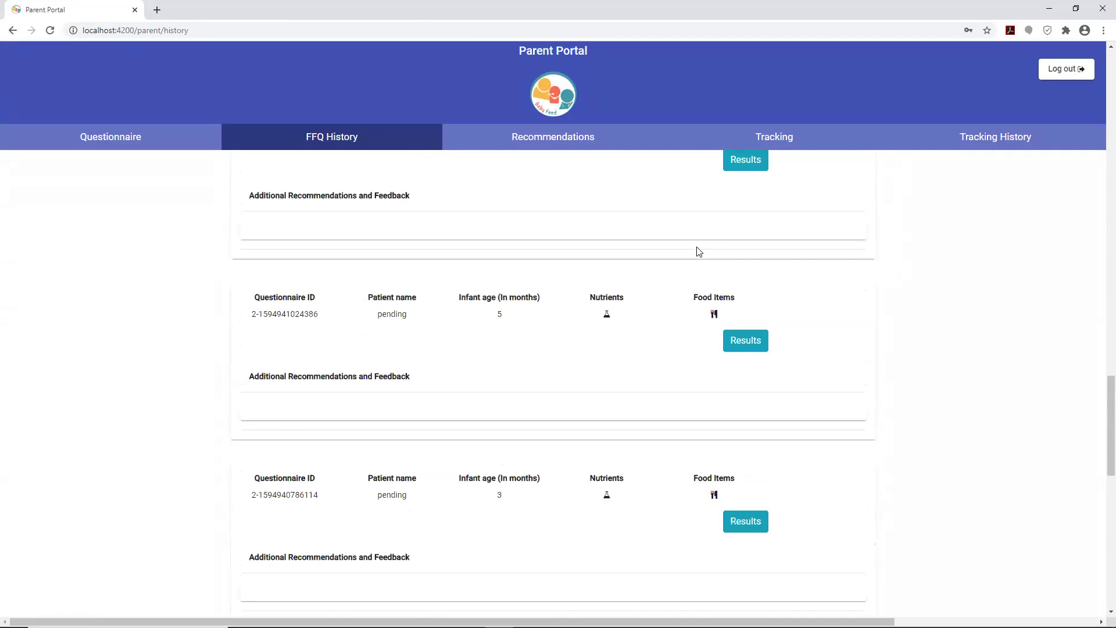
scroll(698, 251, "up", 7)
scroll(698, 251, "down", 8)
scroll(698, 251, "up", 7)
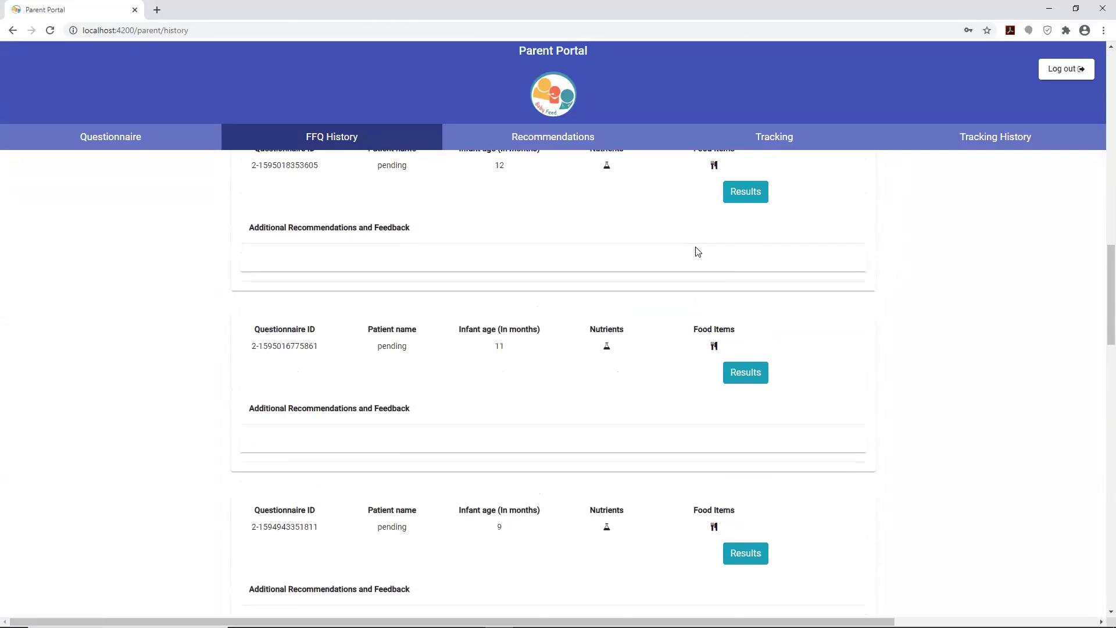
scroll(698, 251, "down", 7)
scroll(698, 251, "up", 5)
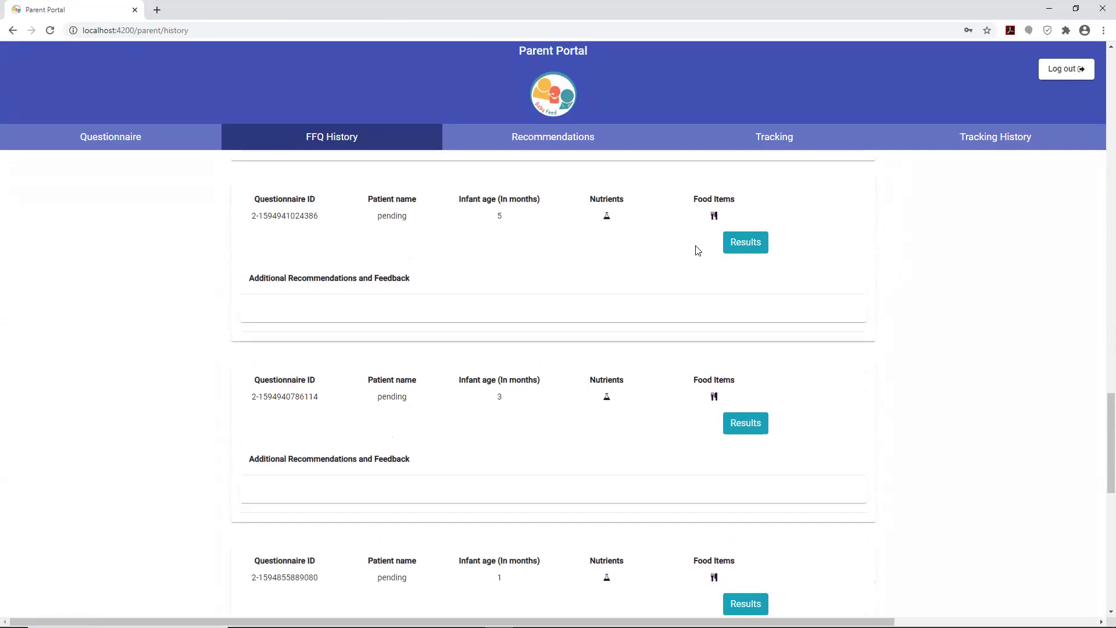
scroll(698, 251, "up", 15)
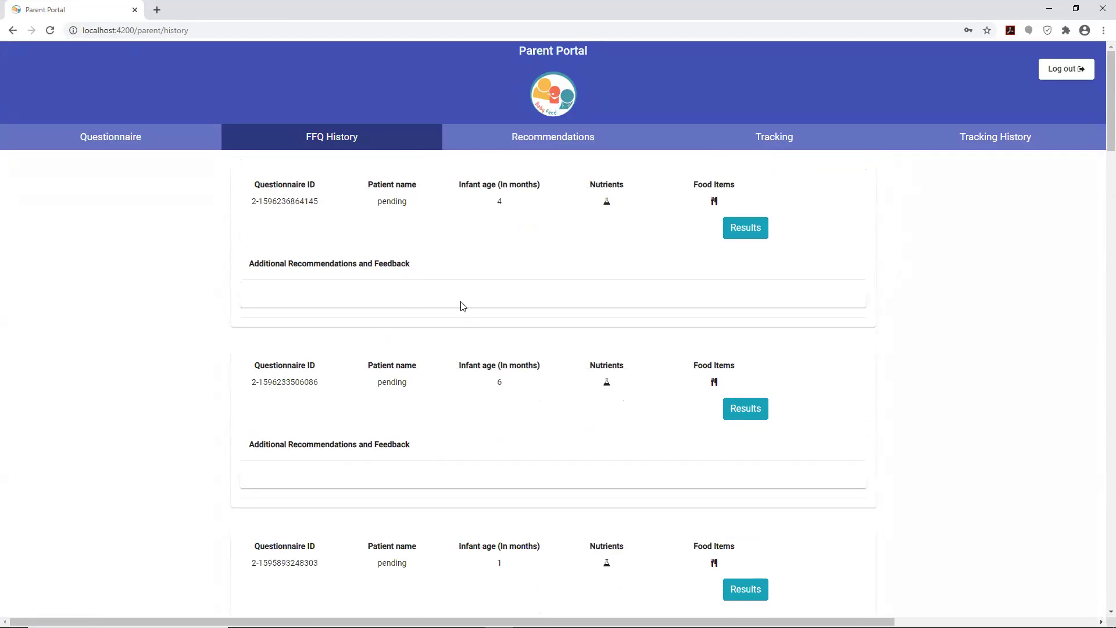
scroll(524, 448, "down", 4)
scroll(506, 373, "up", 3)
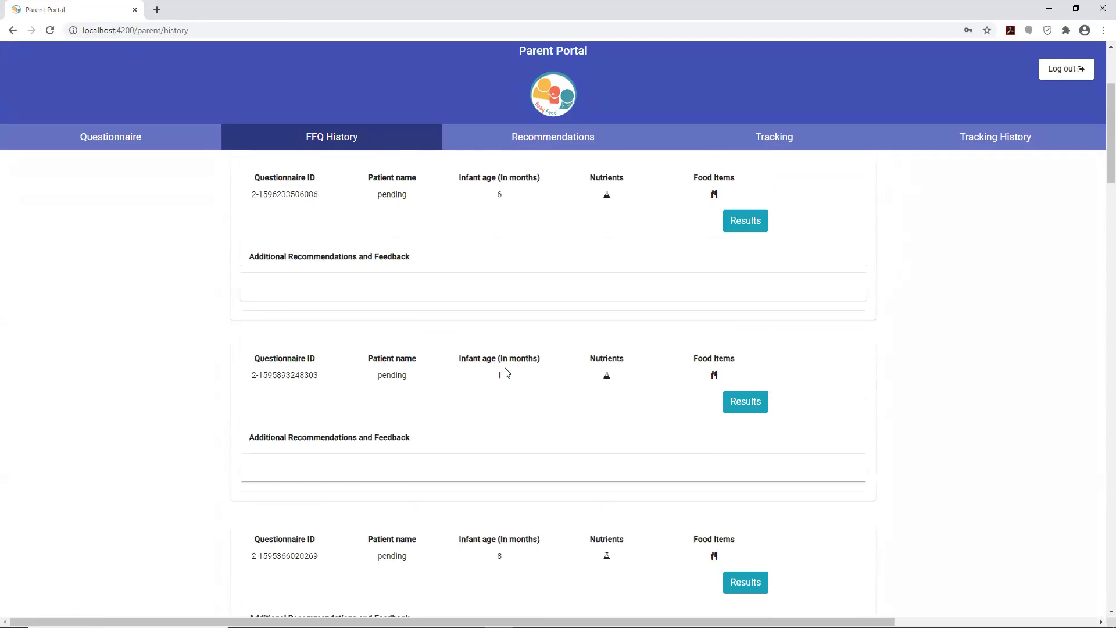
scroll(489, 402, "up", 1)
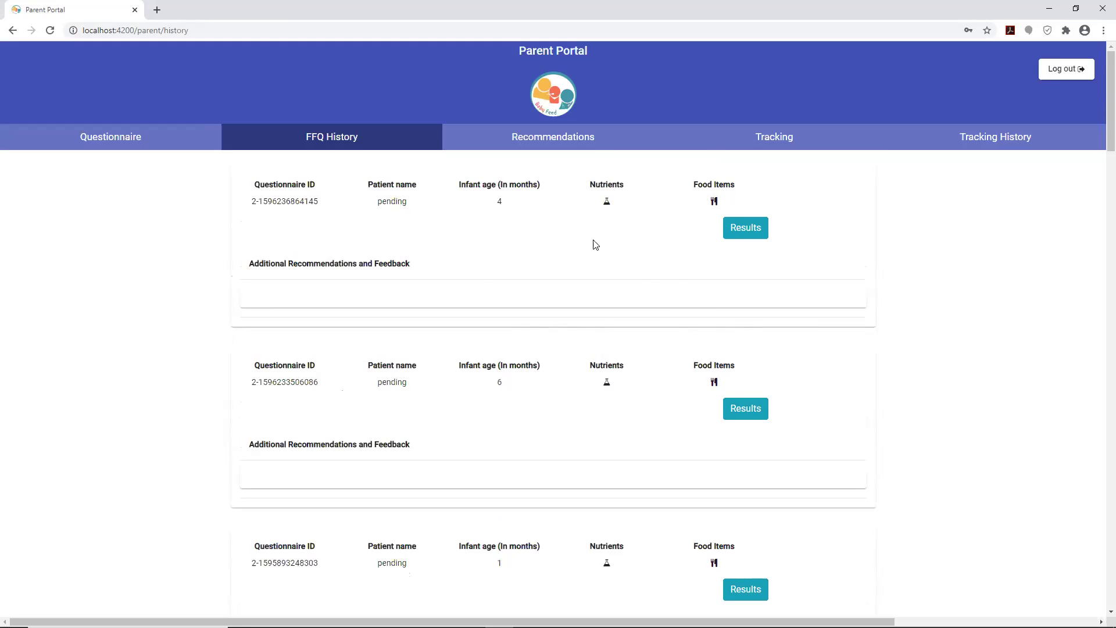
left_click(738, 230)
scroll(611, 296, "down", 2)
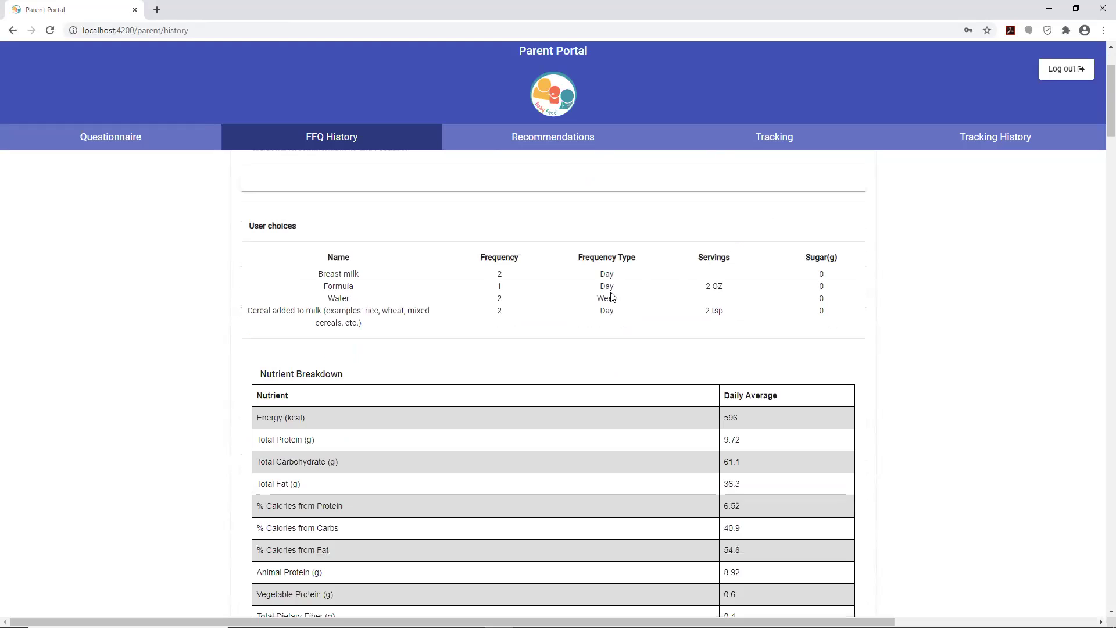
scroll(612, 298, "down", 2)
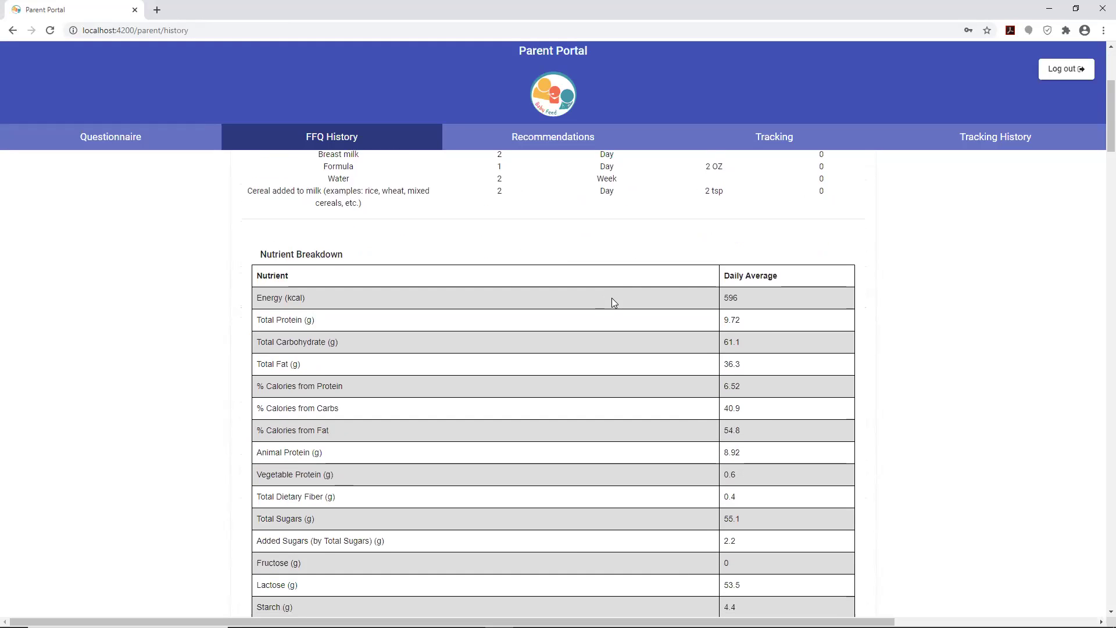
scroll(612, 298, "down", 15)
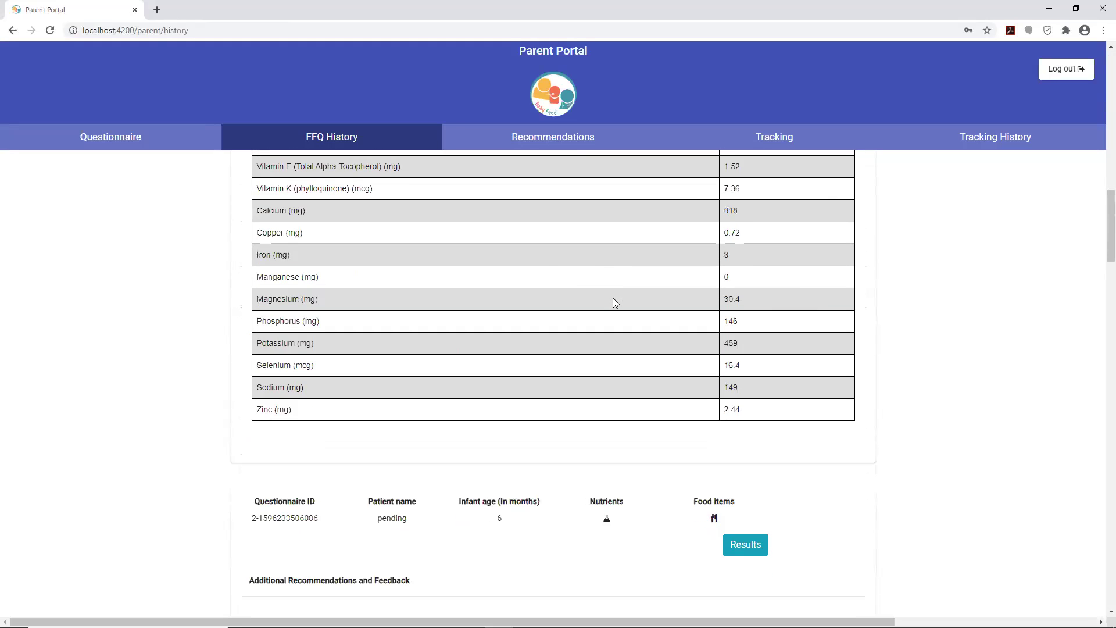
scroll(613, 298, "up", 15)
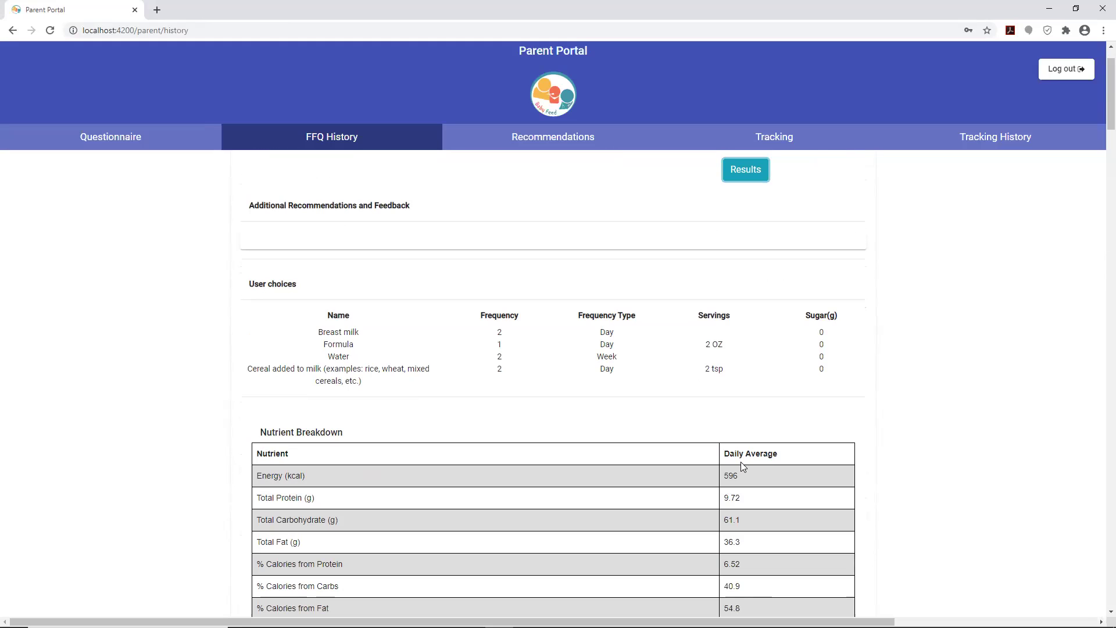
scroll(741, 463, "down", 11)
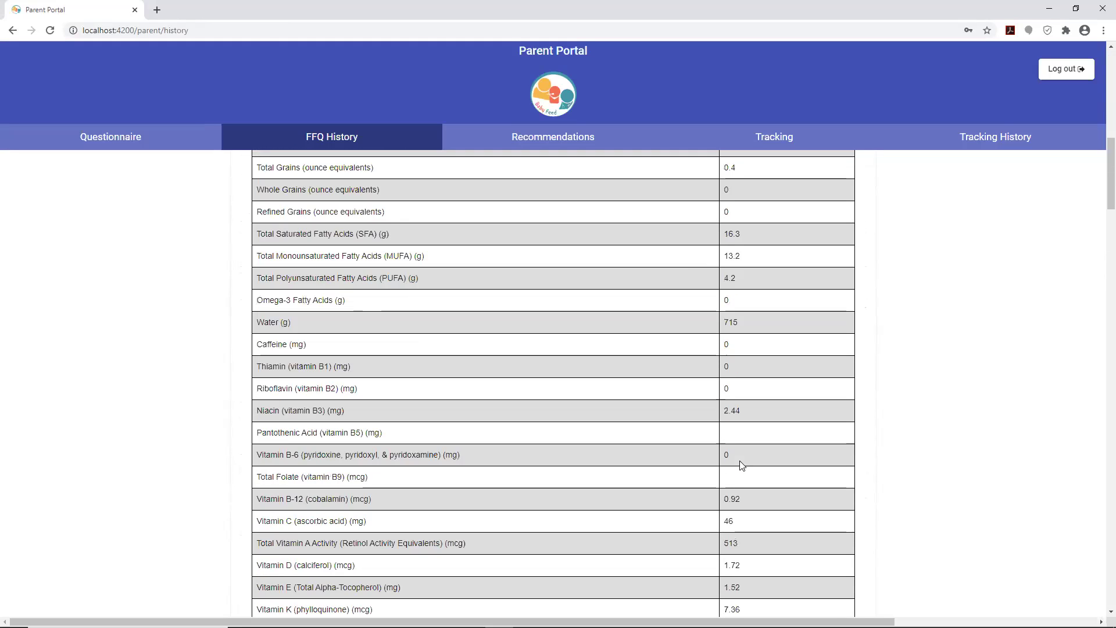
scroll(741, 465, "up", 12)
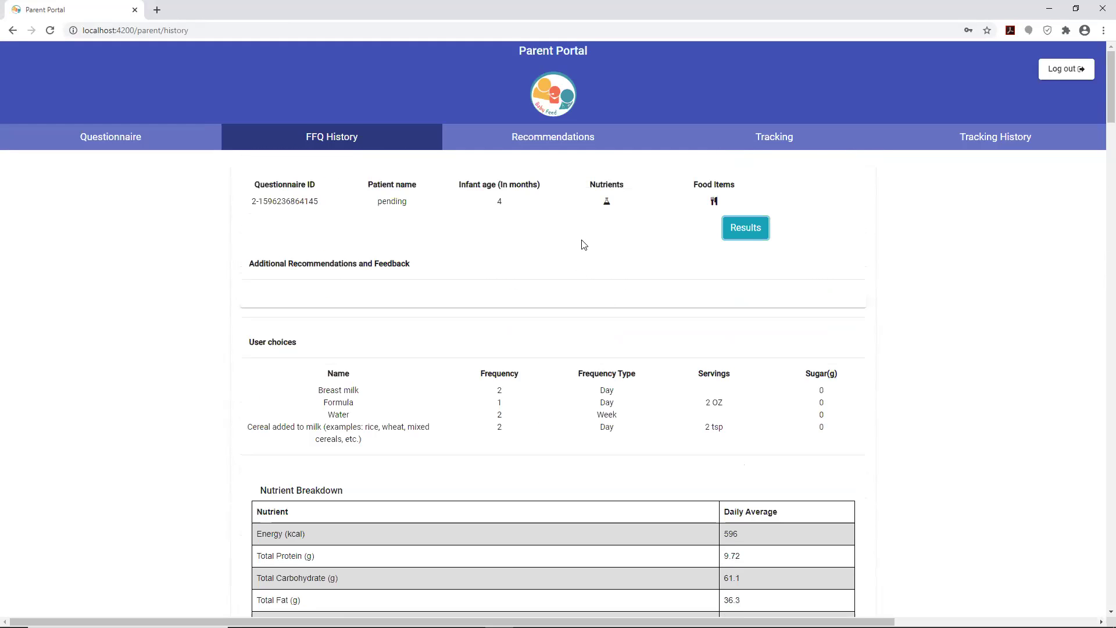
left_click(606, 203)
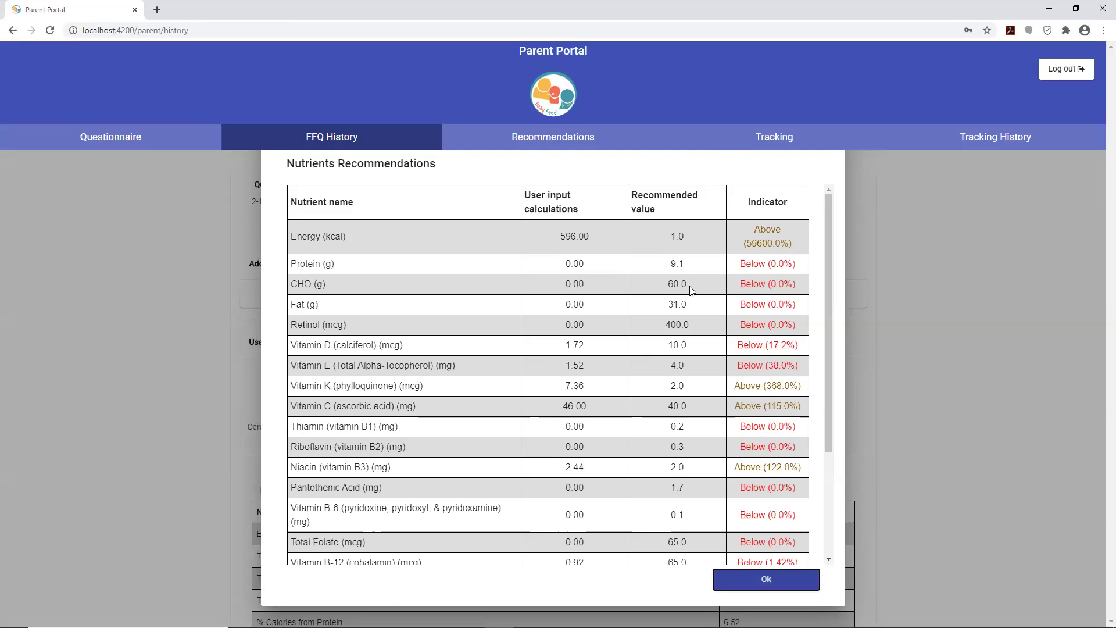
scroll(692, 290, "down", 3)
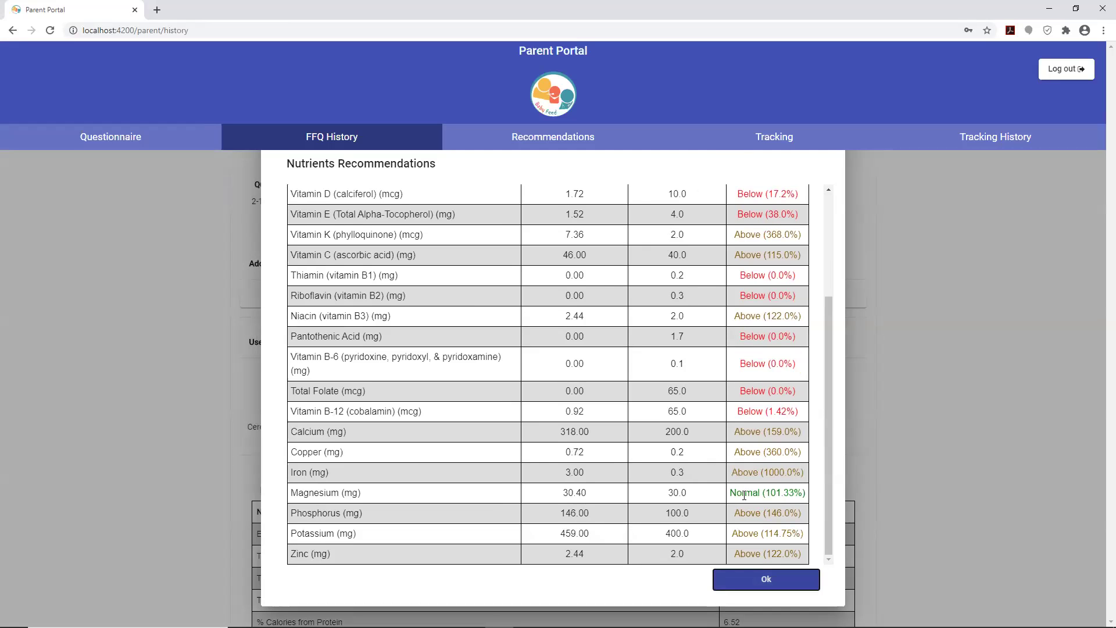
scroll(689, 439, "up", 3)
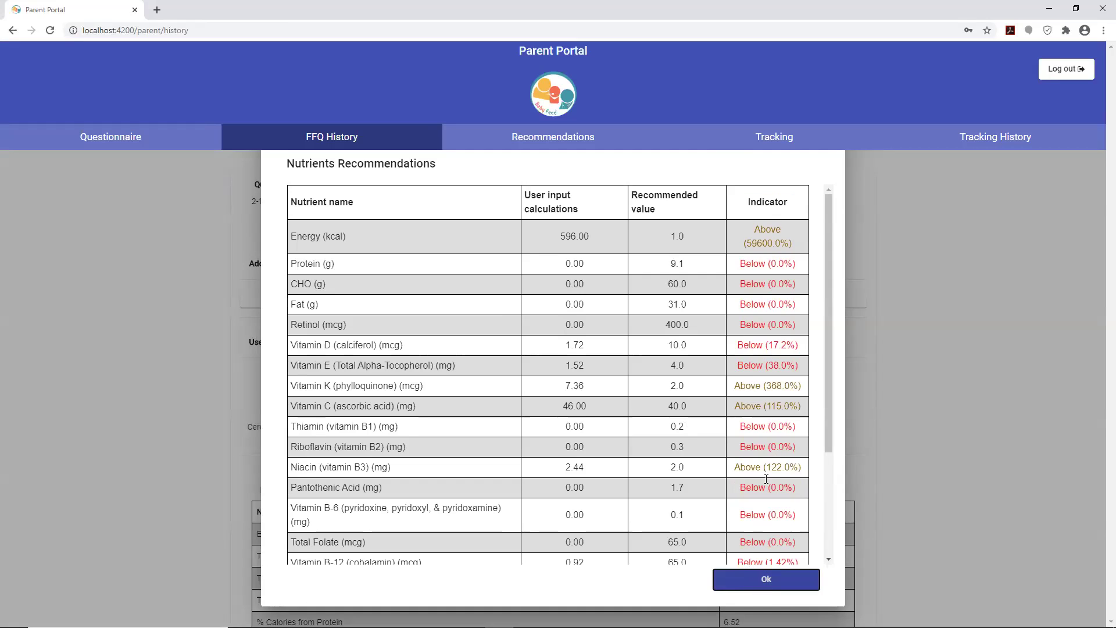
scroll(768, 450, "down", 3)
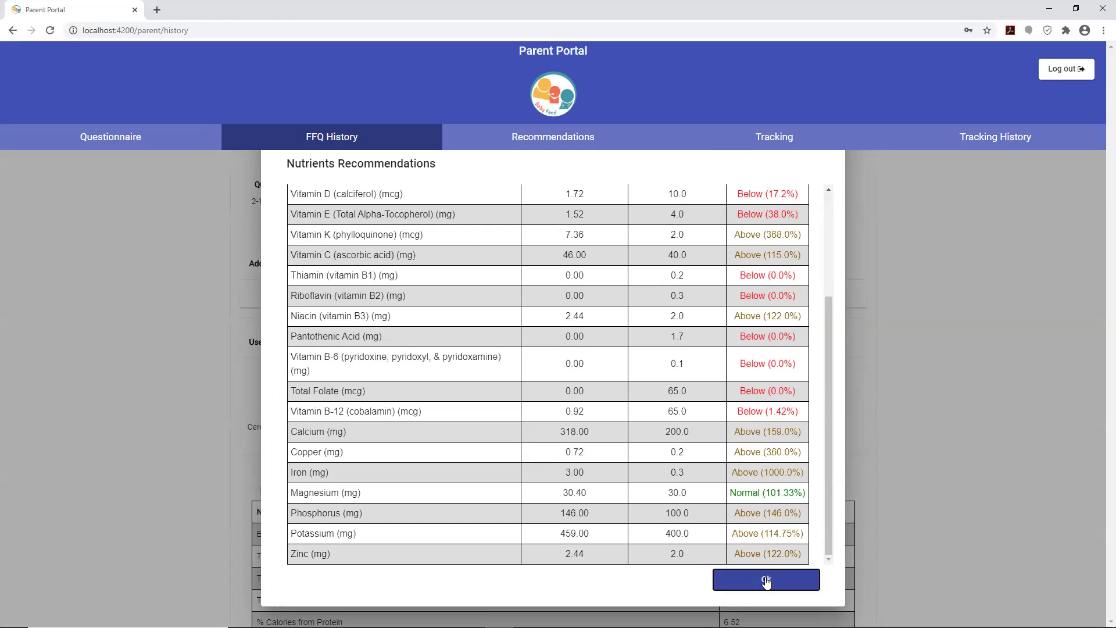
left_click(767, 580)
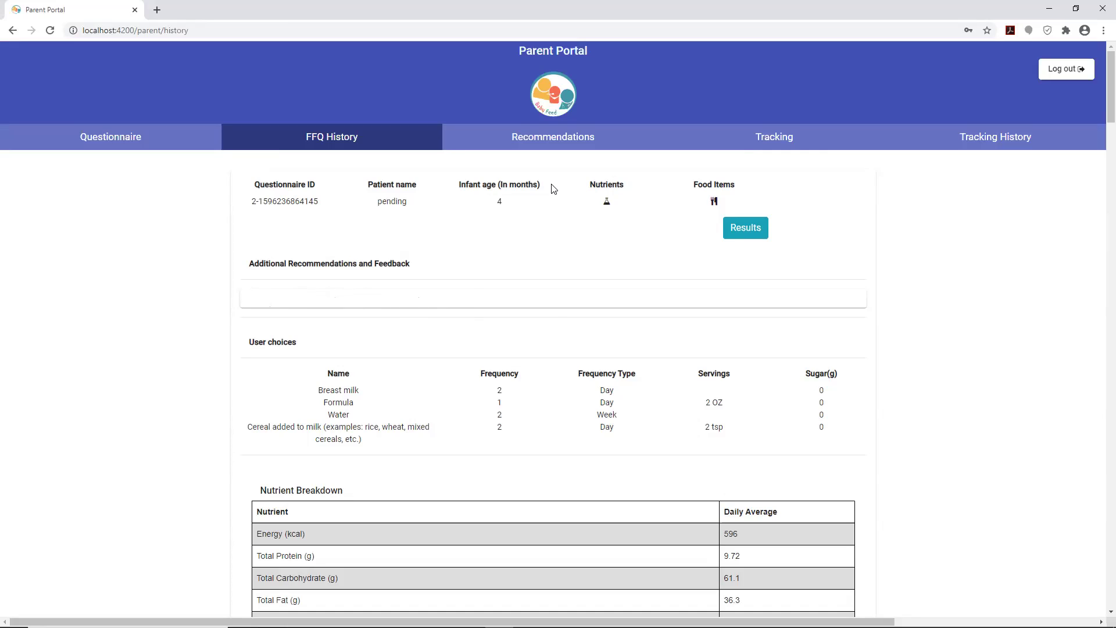
left_click(715, 202)
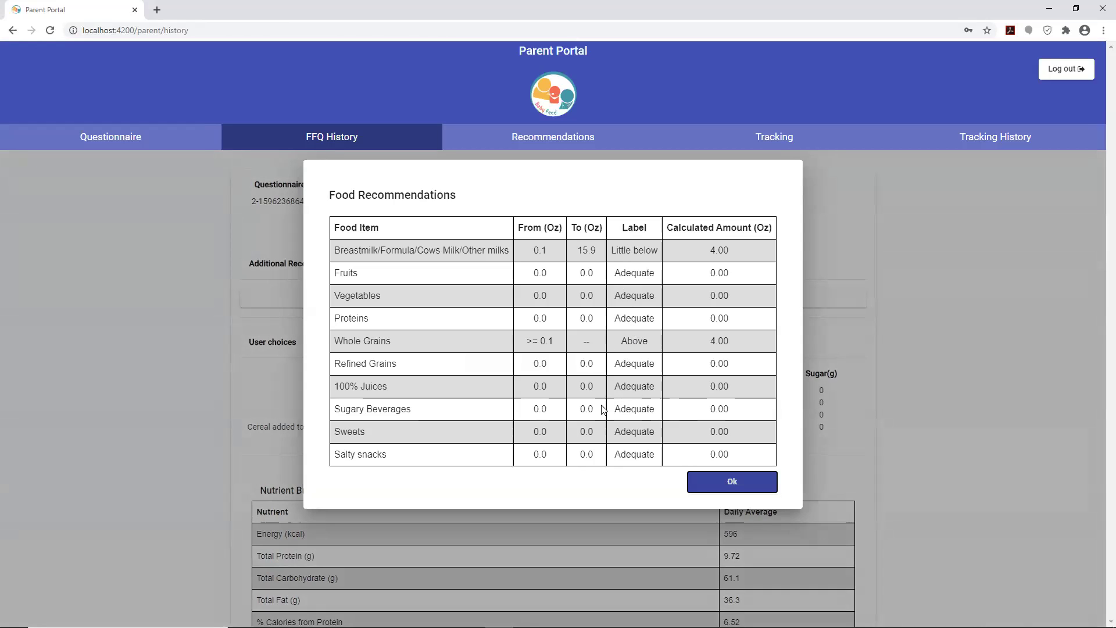
left_click(726, 486)
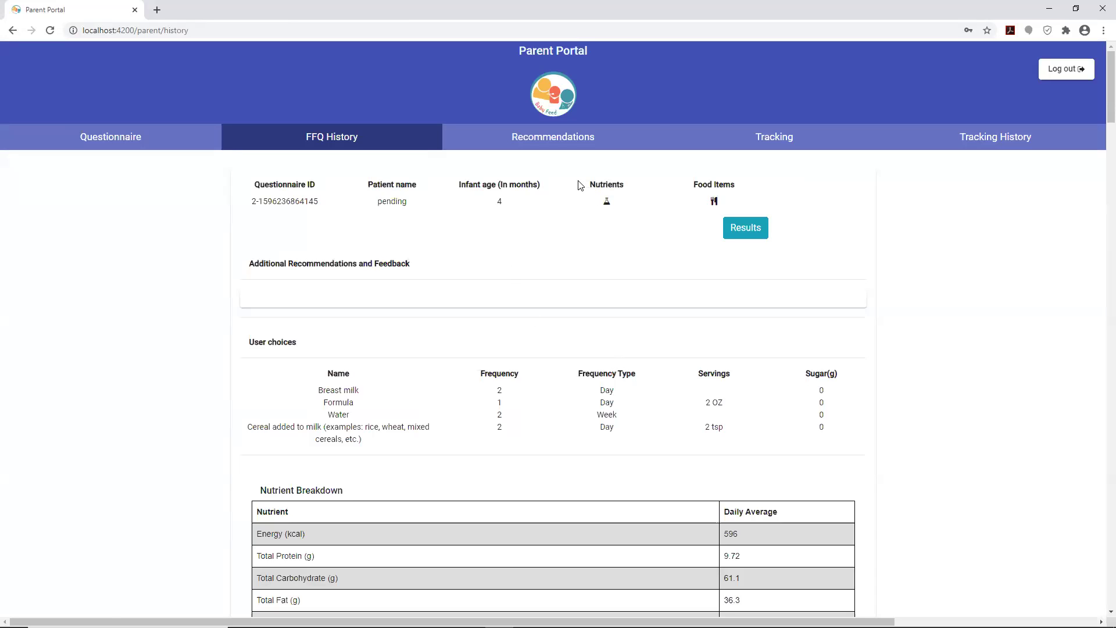
- Open Recommendations and review the feeding guidance for infants 0-5.9 months
left_click(538, 145)
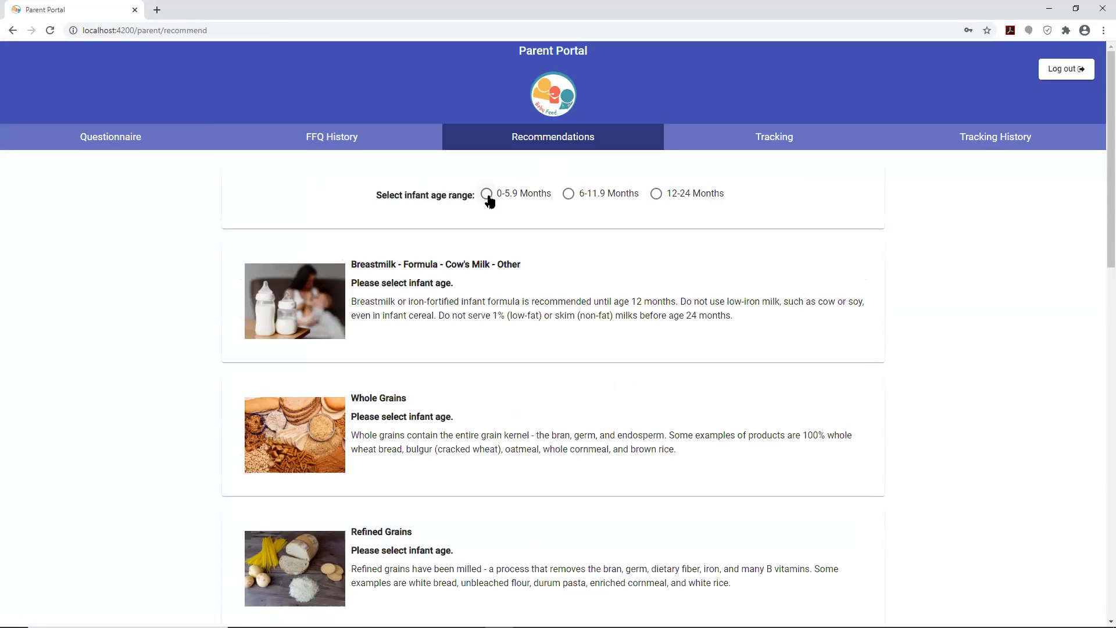
left_click(487, 197)
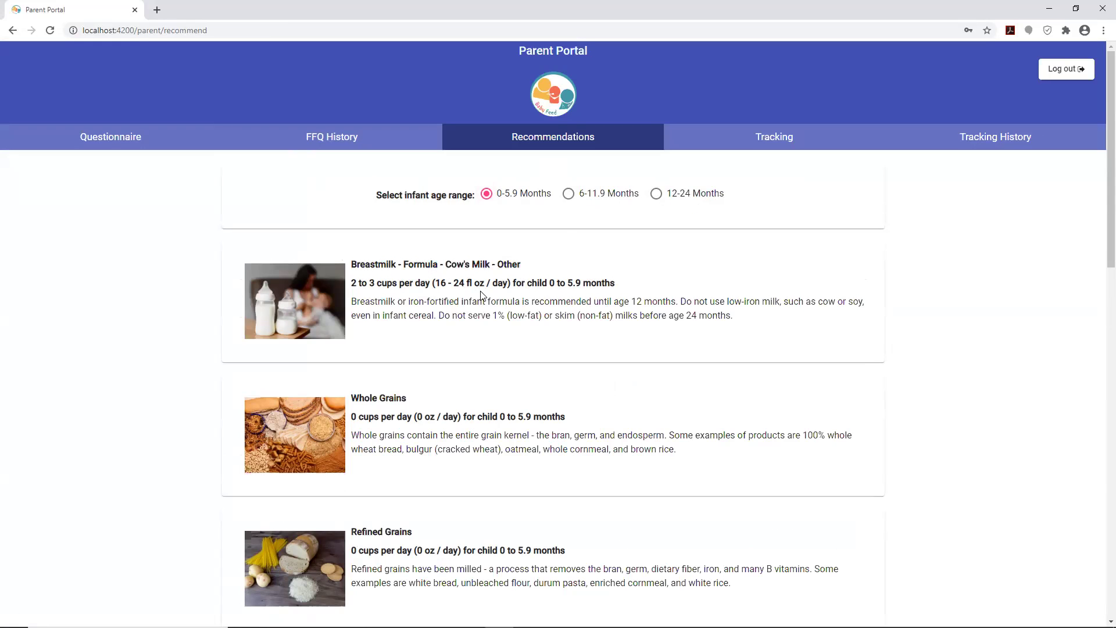
scroll(502, 298, "down", 3)
scroll(504, 301, "up", 3)
scroll(507, 401, "down", 4)
scroll(508, 401, "up", 4)
- Show the 6-11.9 and 12-24 month recommendation cards, then go to the Nutrition Tracker
left_click(568, 196)
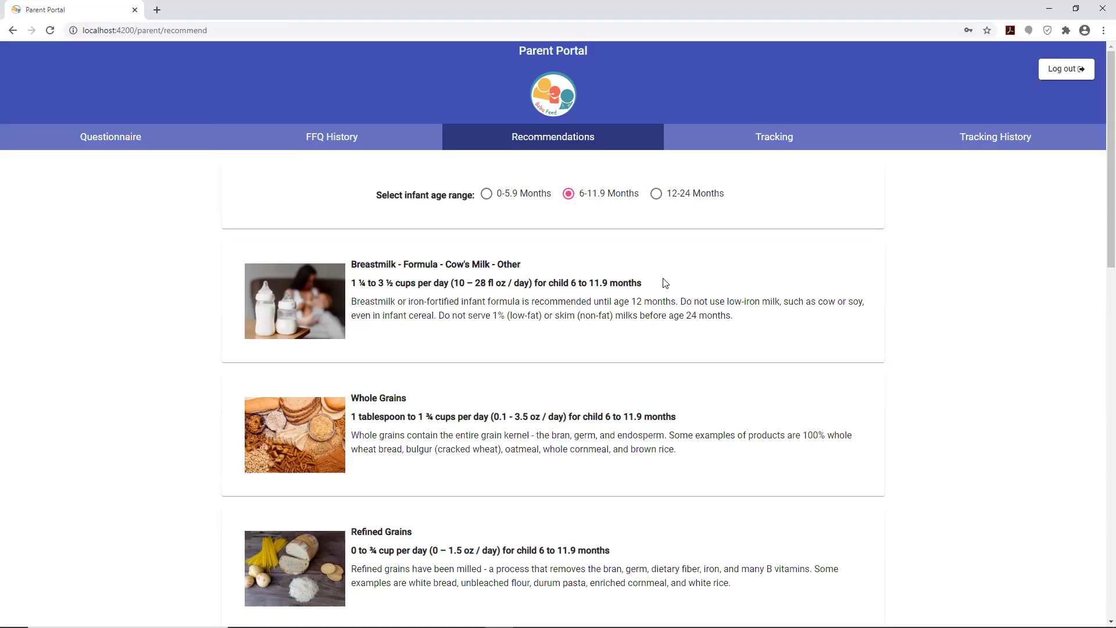
left_click(656, 196)
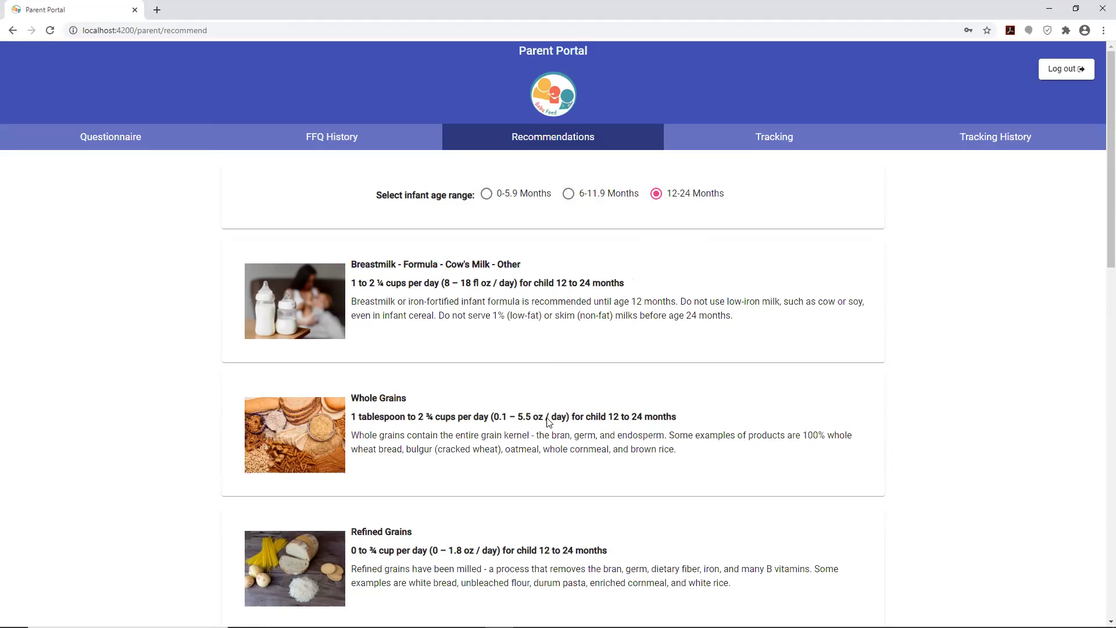
scroll(526, 416, "down", 2)
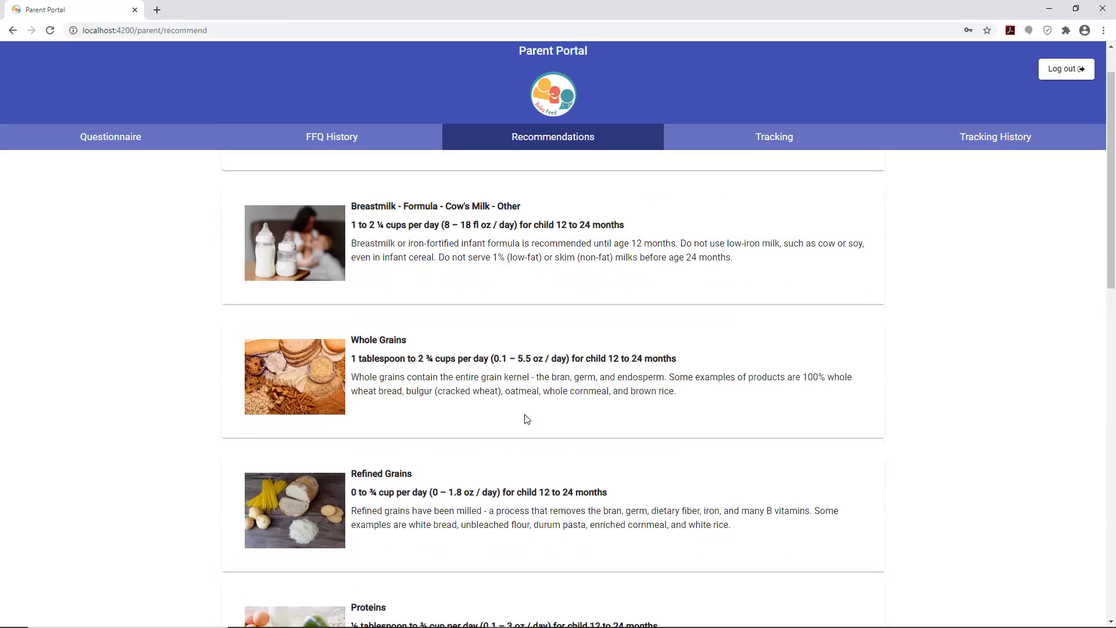
scroll(522, 411, "down", 3)
scroll(522, 412, "down", 1)
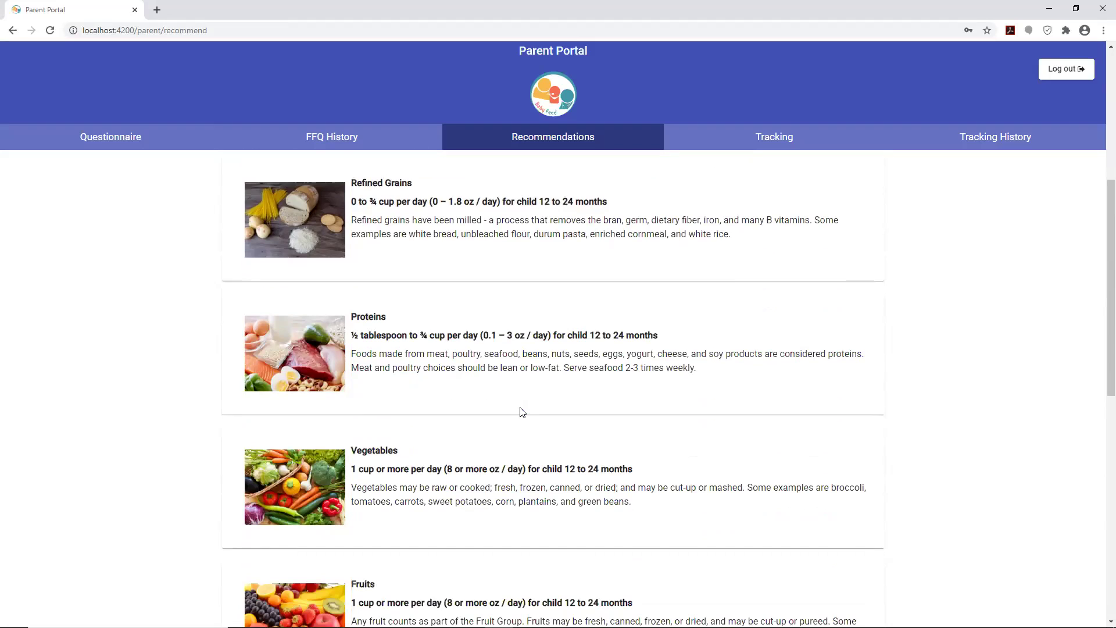
scroll(522, 412, "up", 6)
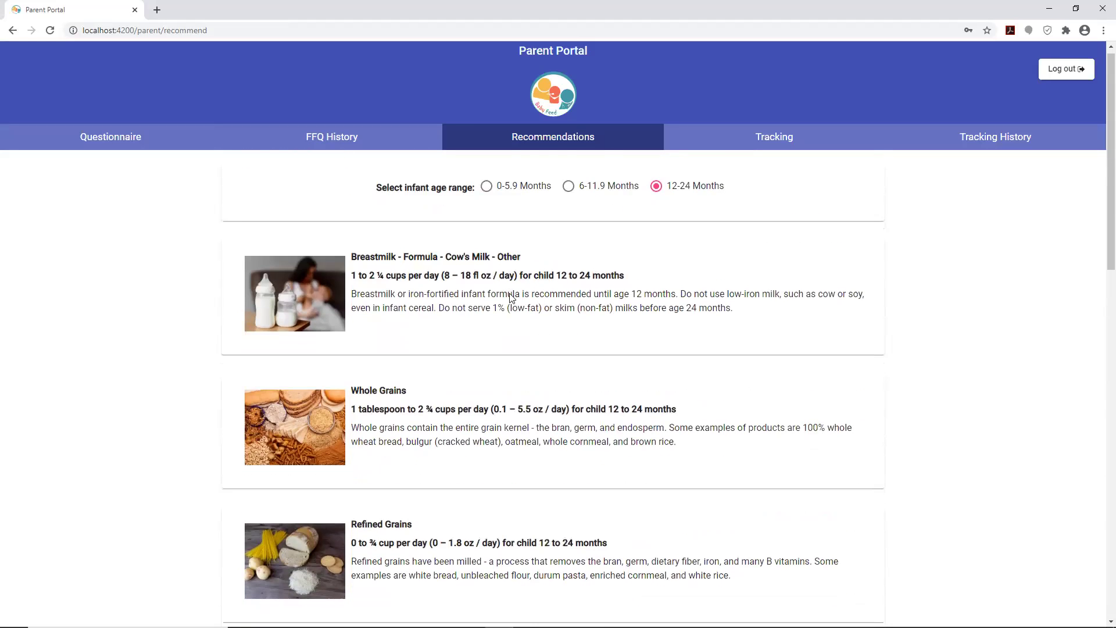
scroll(513, 296, "down", 6)
scroll(514, 298, "down", 5)
scroll(516, 298, "up", 7)
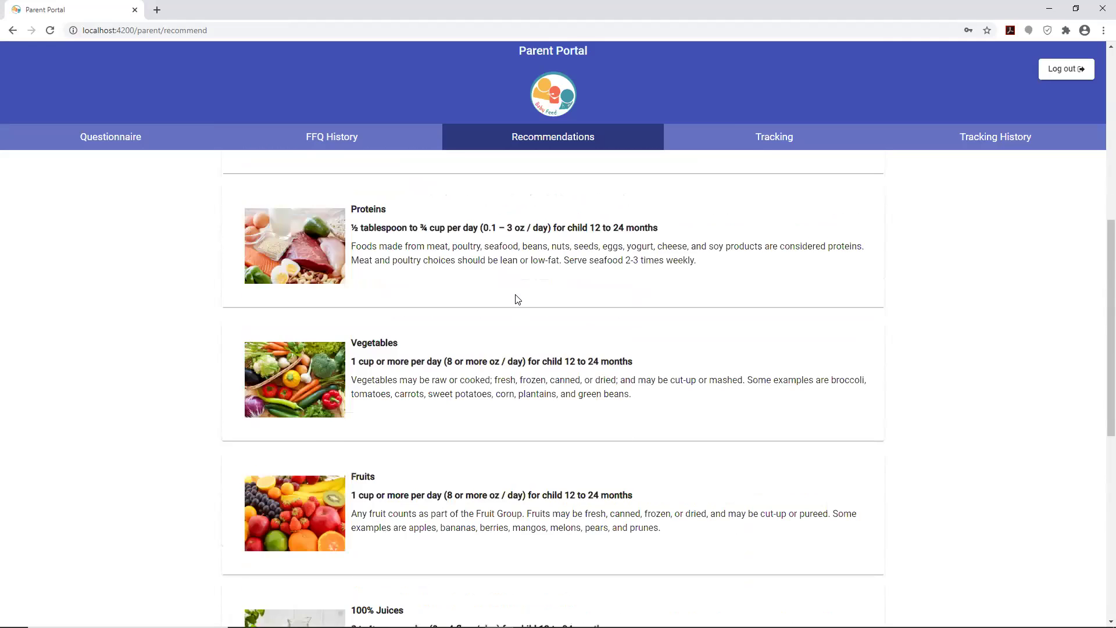
scroll(518, 299, "up", 4)
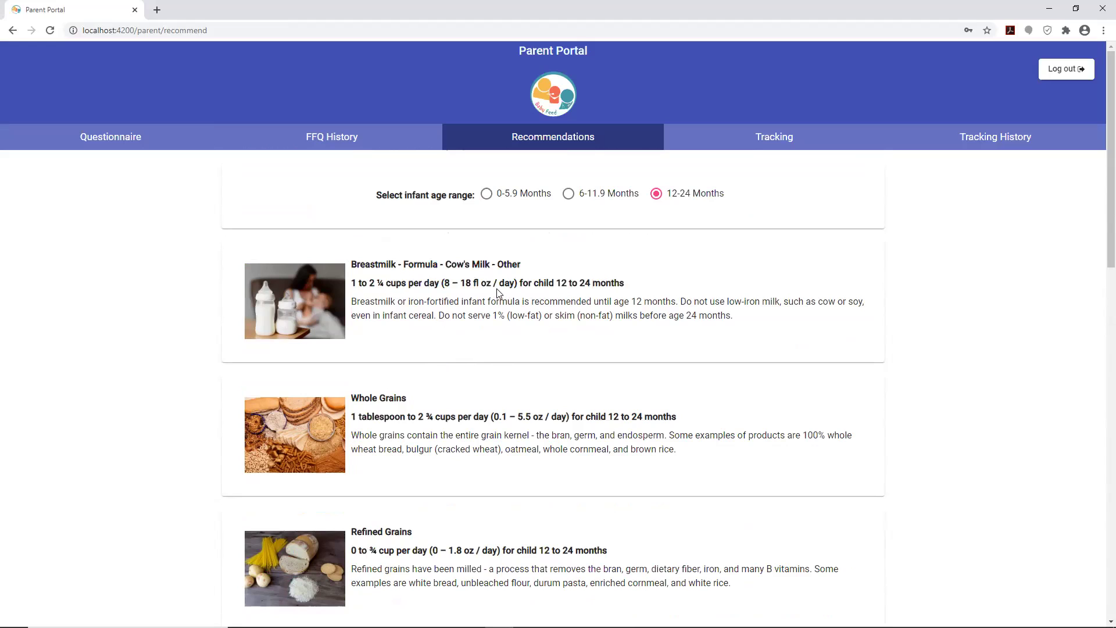
left_click(553, 153)
- Open the weekly nutrition tracker and set the infant age to 3 months
left_click(713, 145)
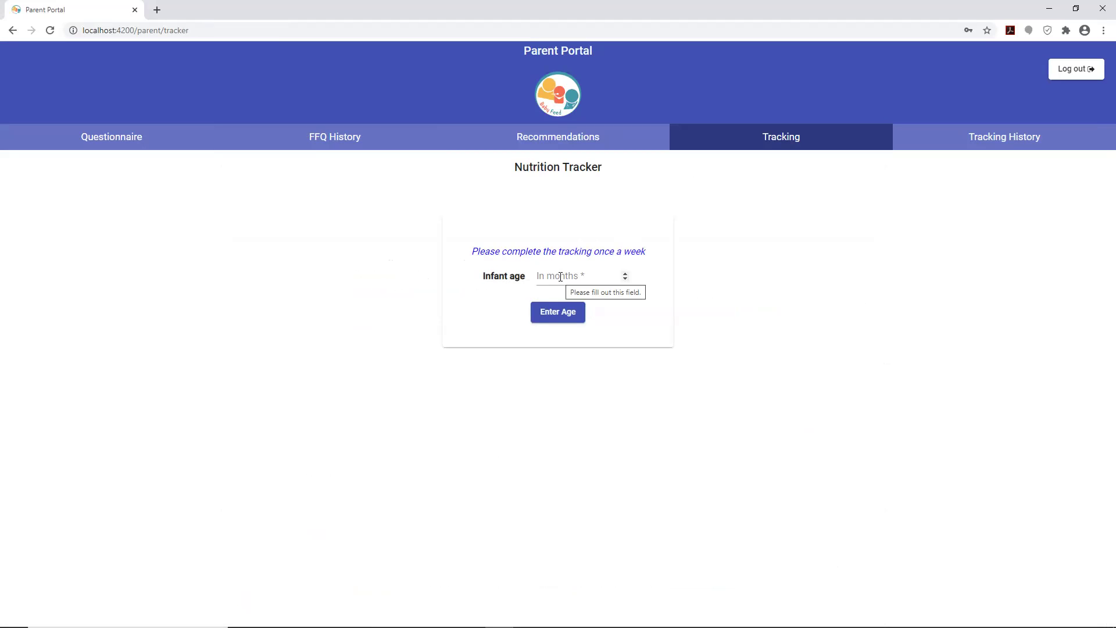
left_click(625, 274)
left_click(626, 273)
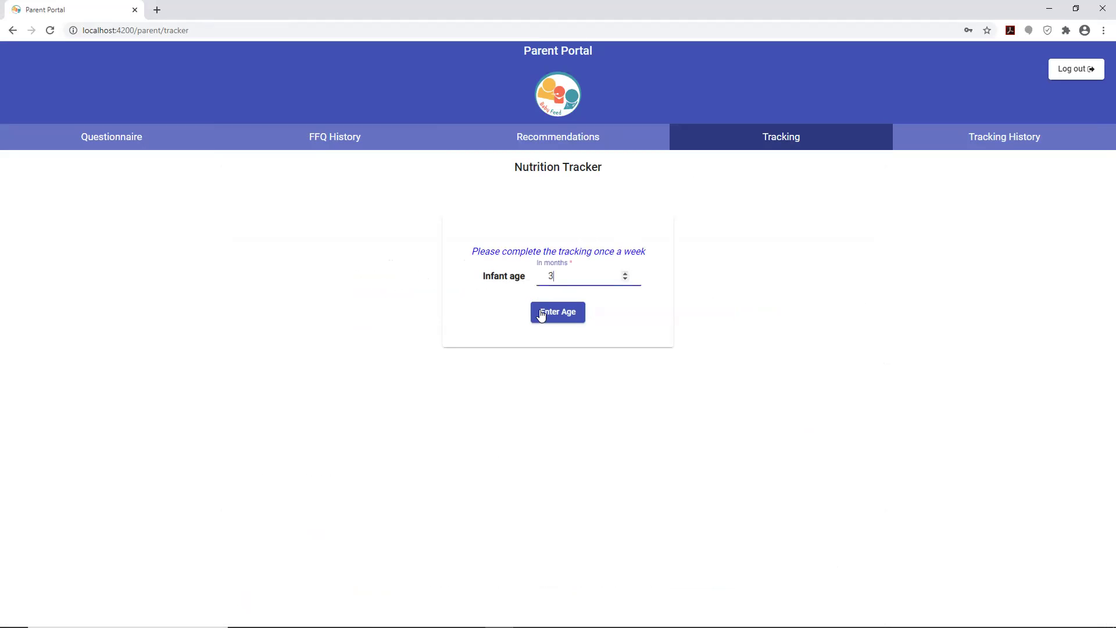
left_click(558, 314)
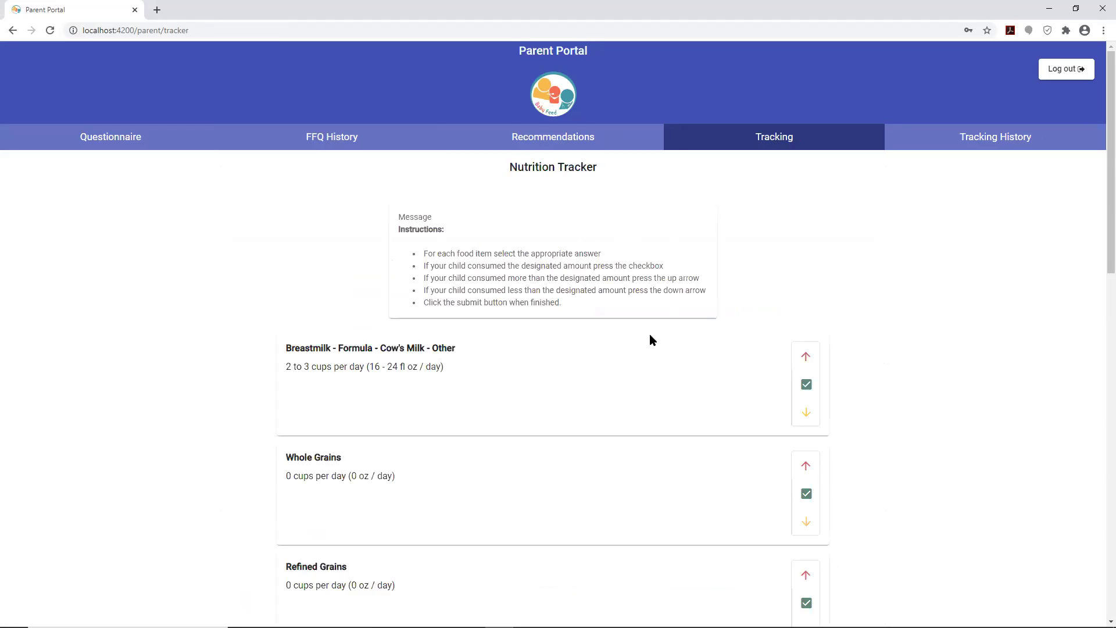
scroll(447, 364, "down", 10)
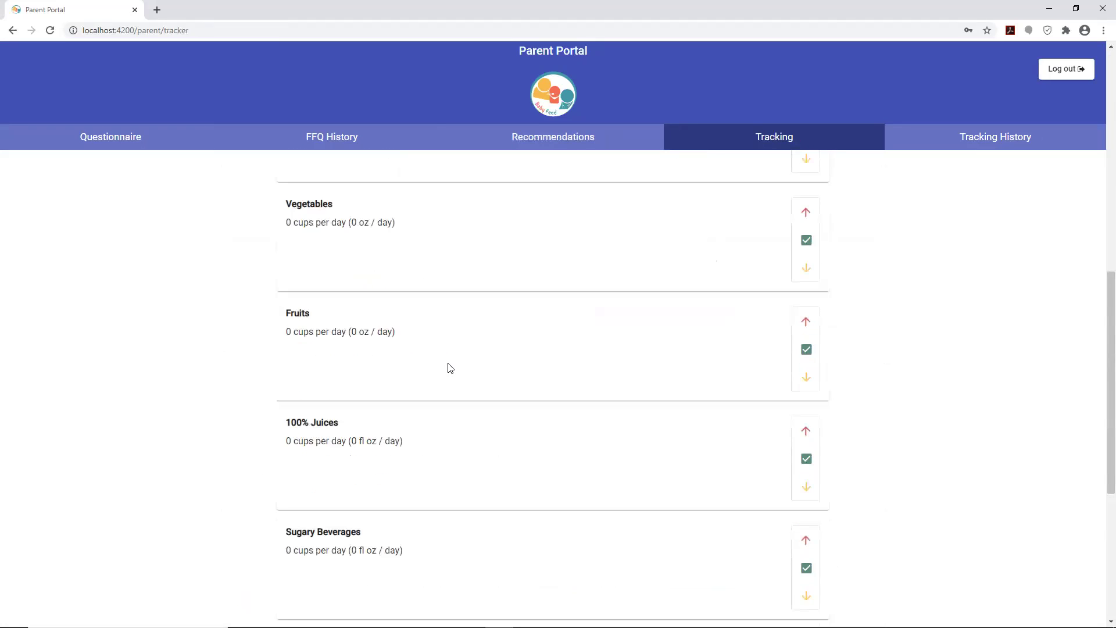
scroll(448, 368, "down", 3)
scroll(453, 365, "up", 13)
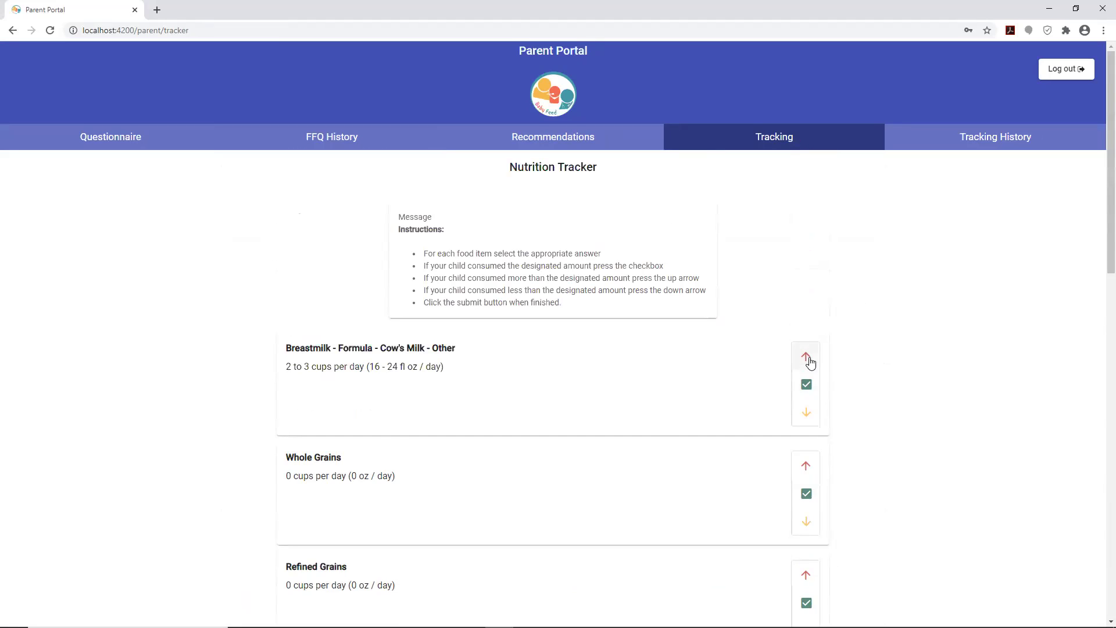
- Mark Breastmilk as recommended, Whole Grains as more, and Refined Grains as less
left_click(808, 360)
left_click(807, 419)
left_click(807, 387)
scroll(798, 421, "down", 2)
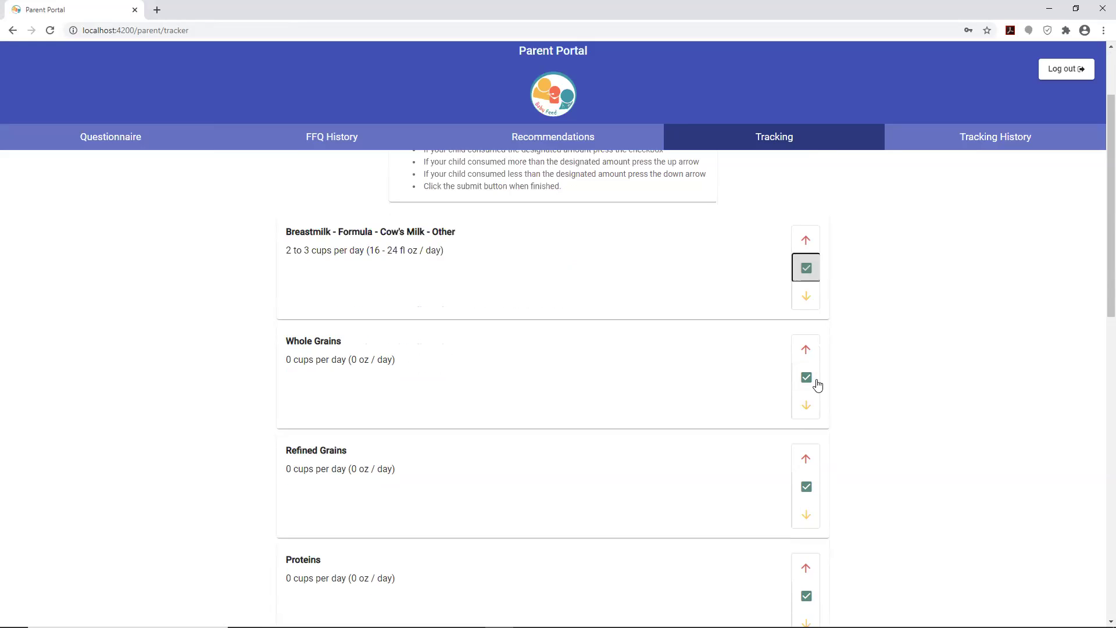
left_click(806, 351)
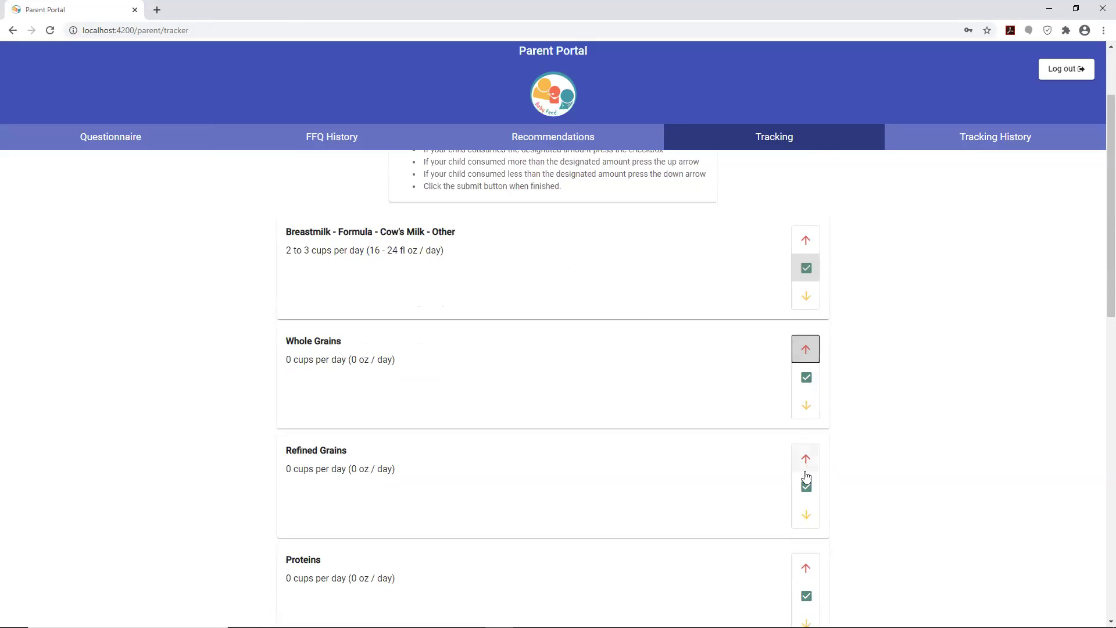
left_click(806, 513)
- Mark Proteins as more, Vegetables as less, and Fruits and 100% Juices as recommended
scroll(812, 472, "down", 3)
left_click(808, 396)
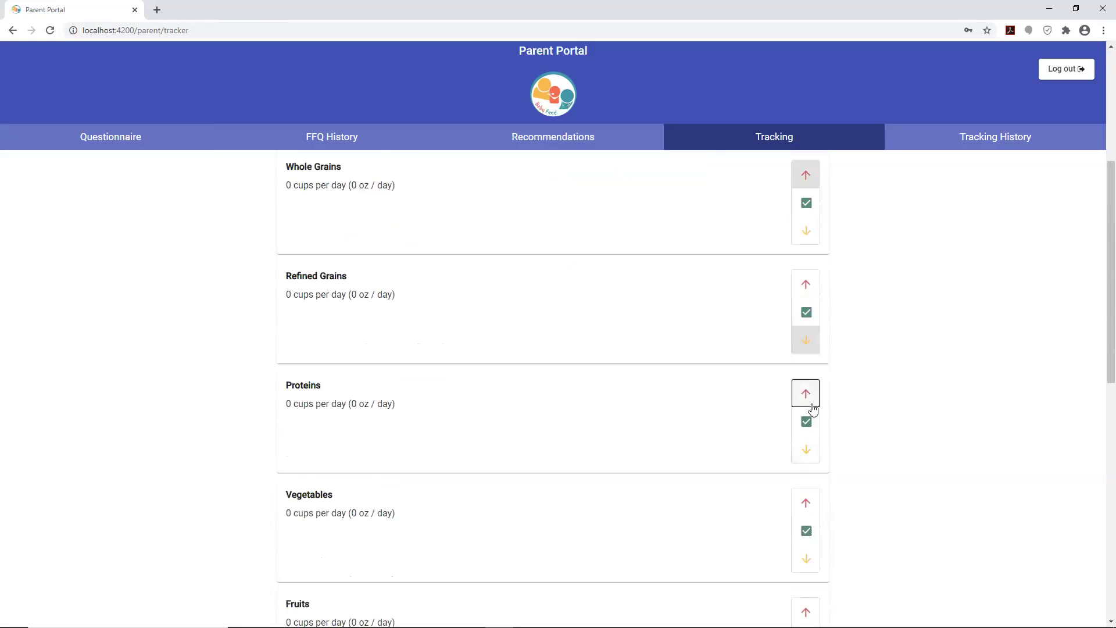
left_click(806, 555)
scroll(808, 494, "down", 4)
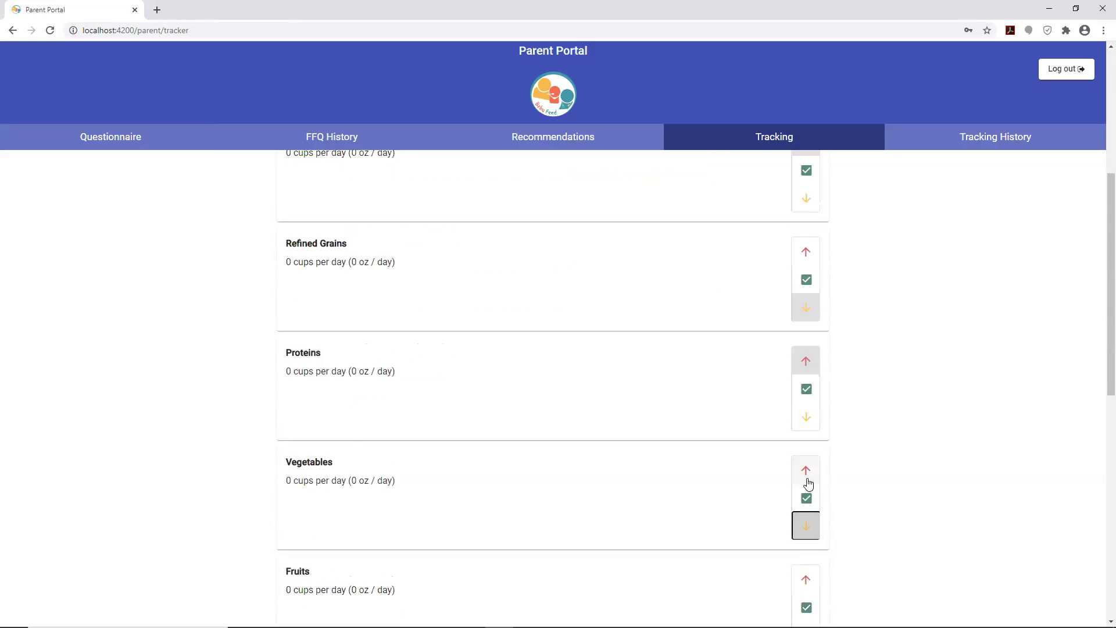
left_click(808, 410)
left_click(807, 515)
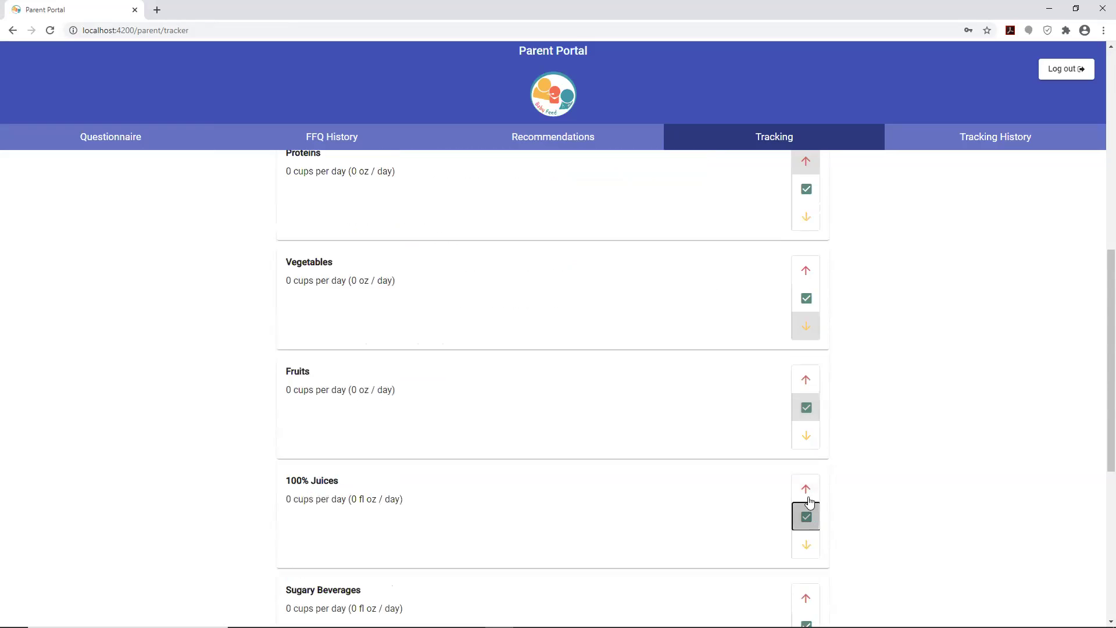
- Raise Sugary Beverages, Sweets and Salty Snacks above recommended and submit the tracker
scroll(809, 509, "down", 3)
left_click(808, 430)
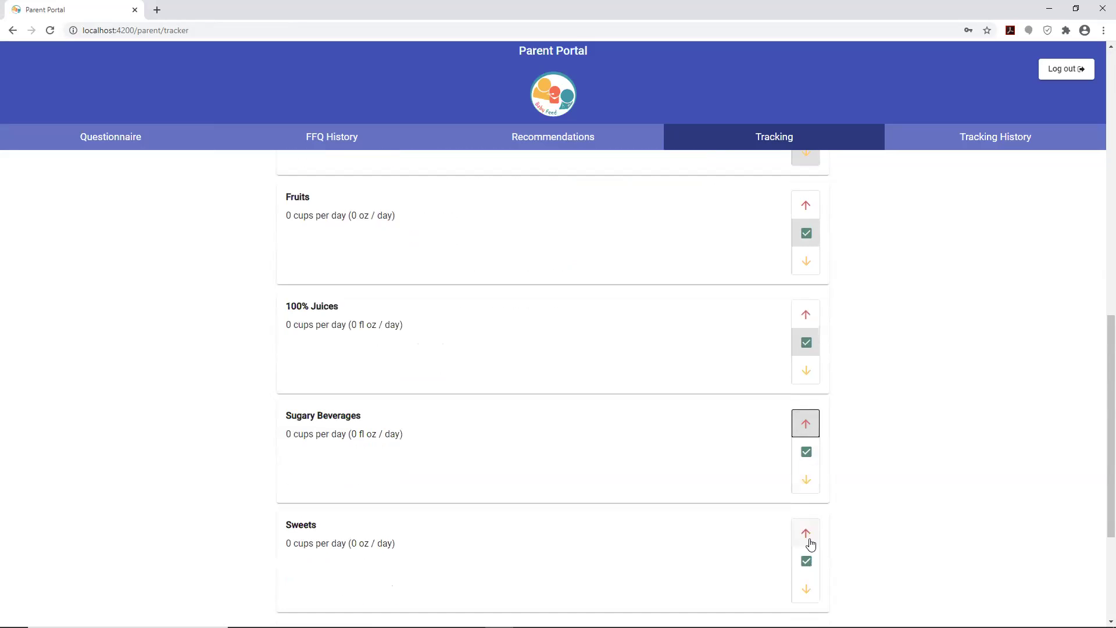
left_click(808, 536)
scroll(812, 511, "down", 4)
left_click(810, 445)
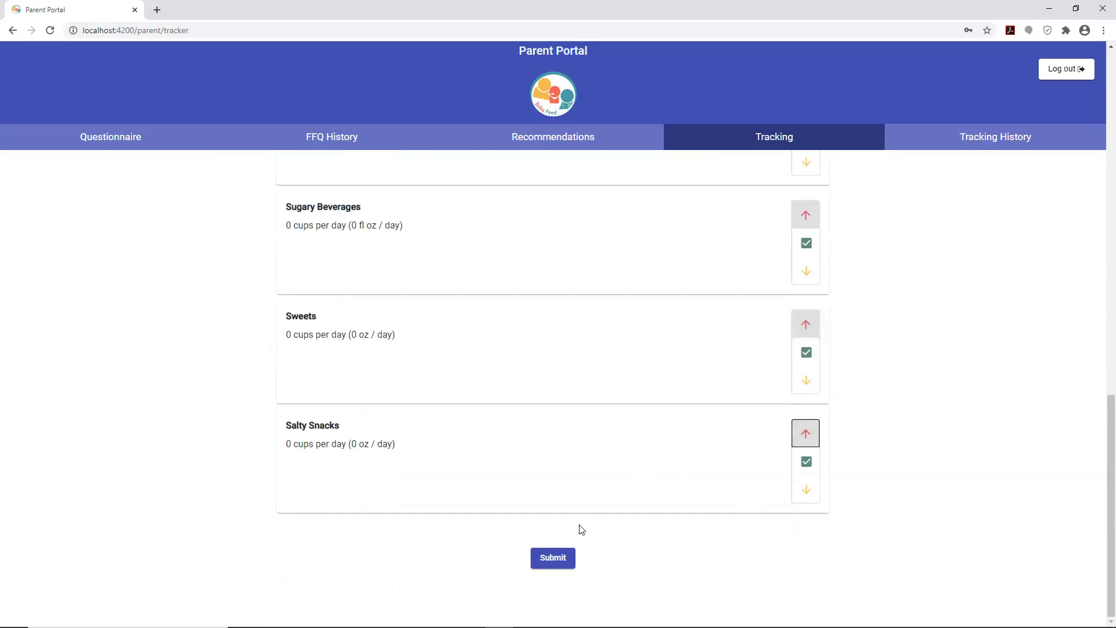
left_click(553, 559)
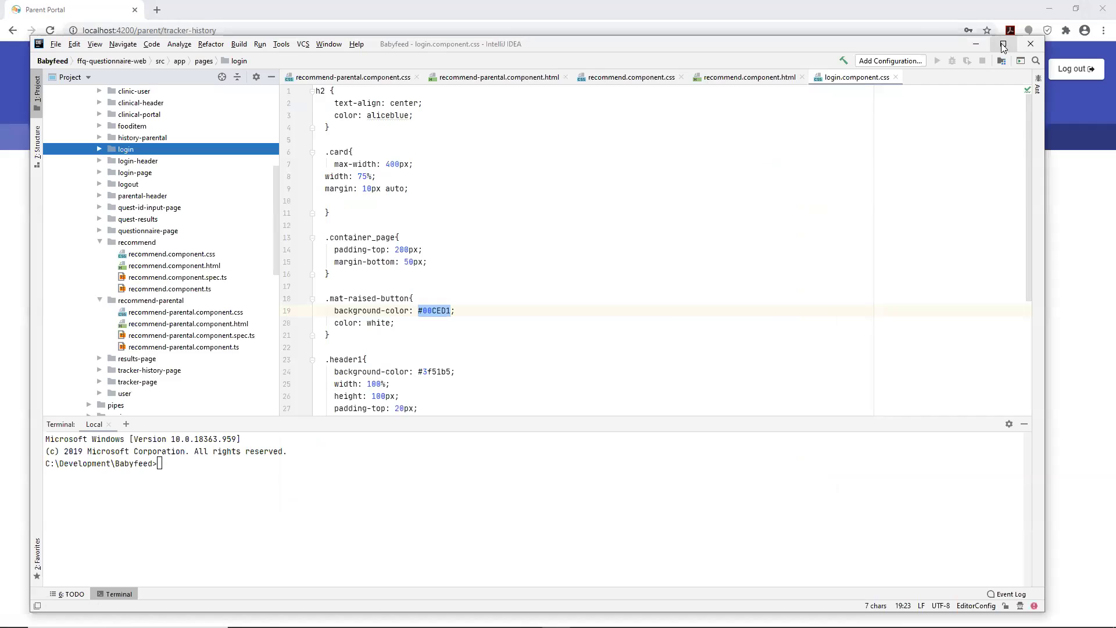
- Find the recommend-parental folder and view its stylesheet and HTML template files
scroll(167, 206, "up", 7)
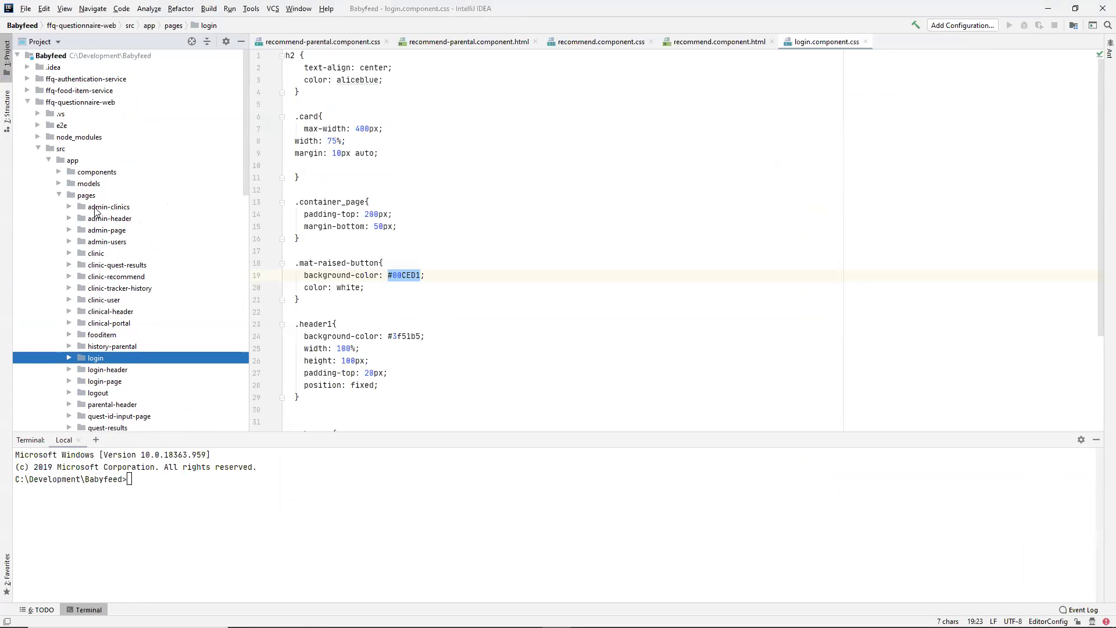
scroll(95, 212, "down", 2)
scroll(94, 212, "up", 2)
scroll(91, 212, "down", 3)
scroll(91, 212, "down", 2)
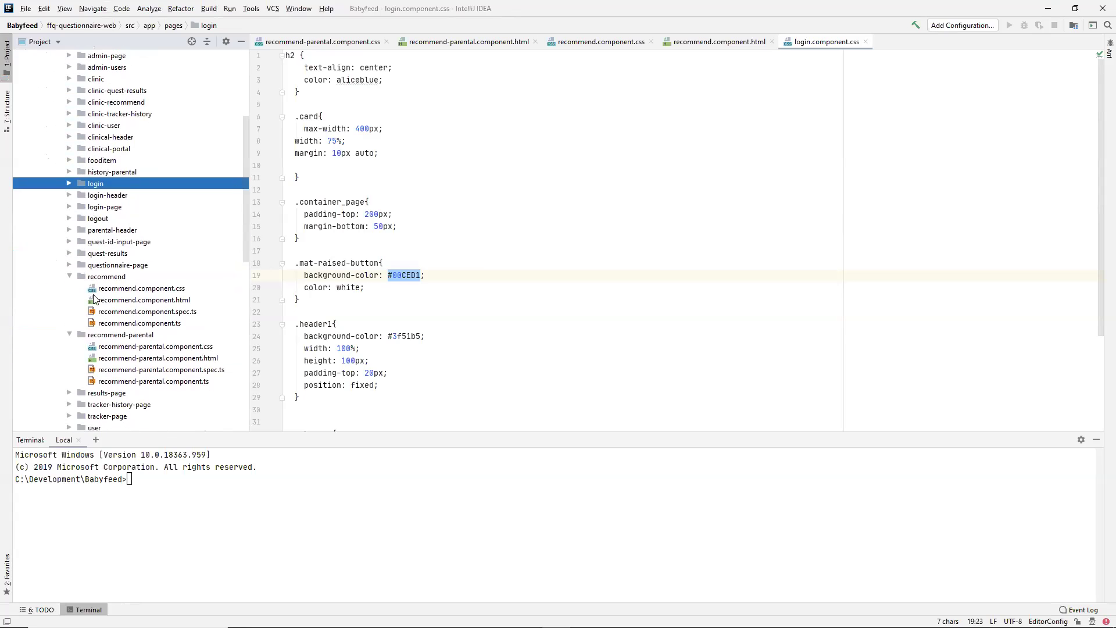
left_click(110, 336)
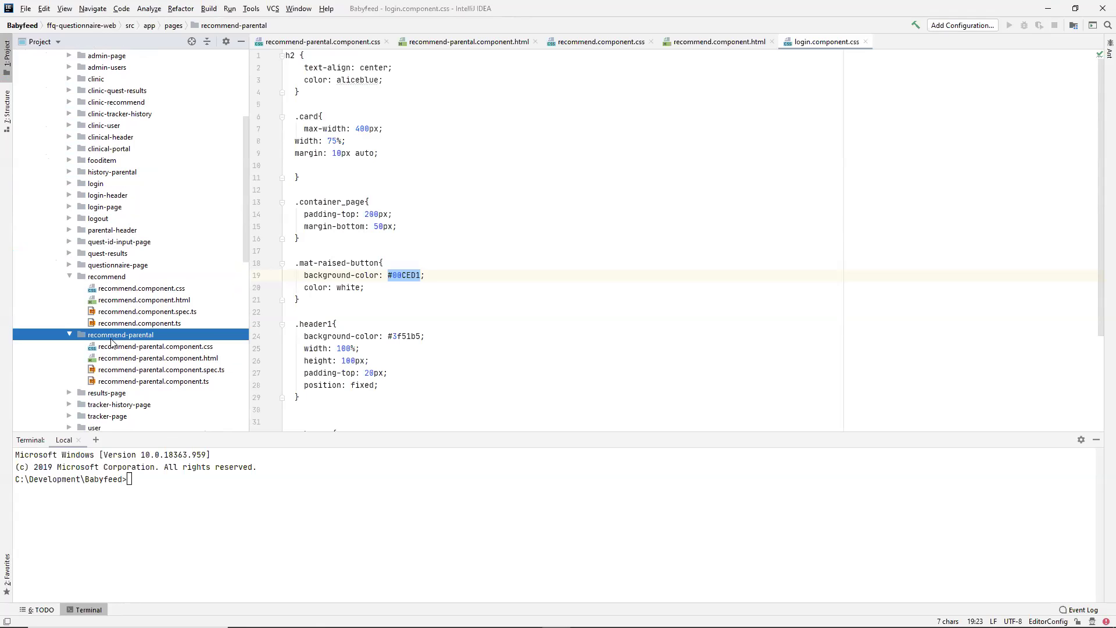
left_click(153, 348)
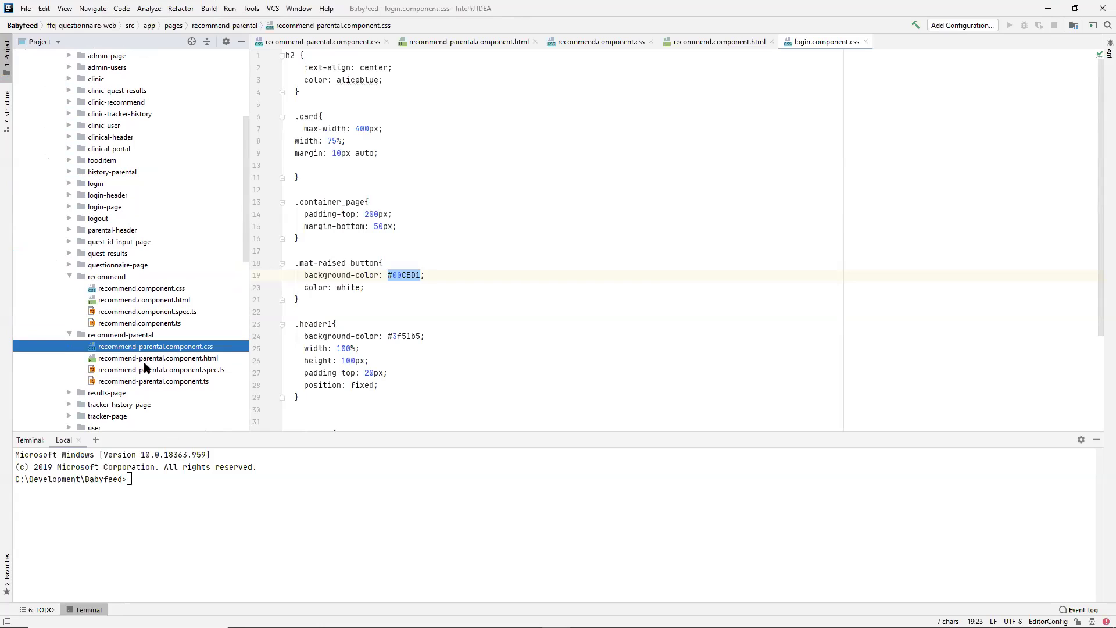
left_click(147, 359)
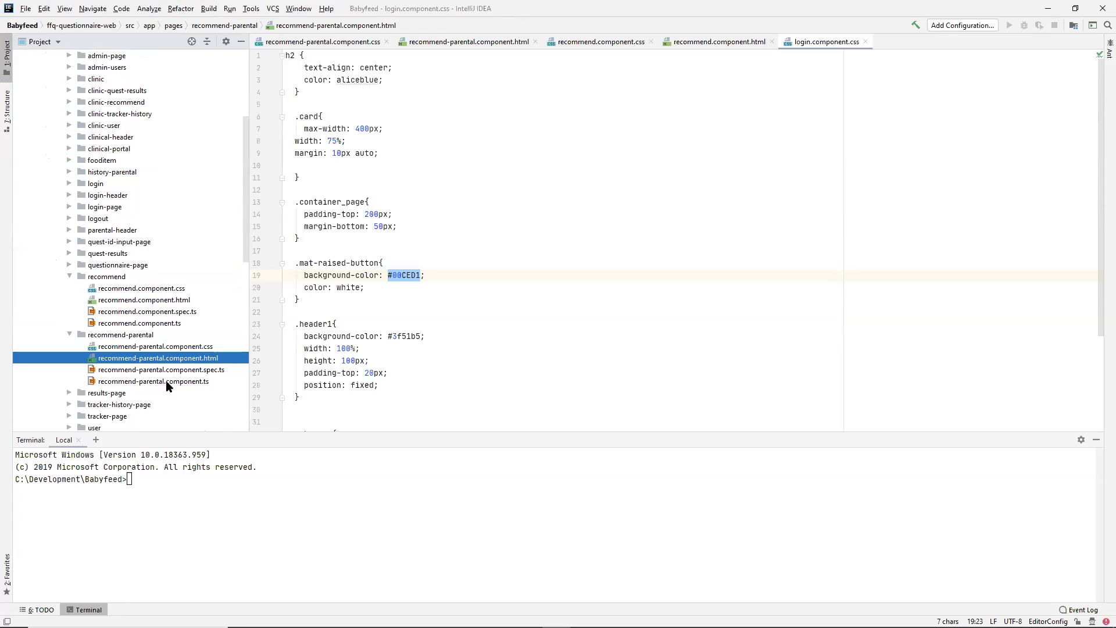
- View the recommend-parental TypeScript and spec files, reselect the stylesheet, and restore the IDE window
left_click(171, 382)
left_click(177, 372)
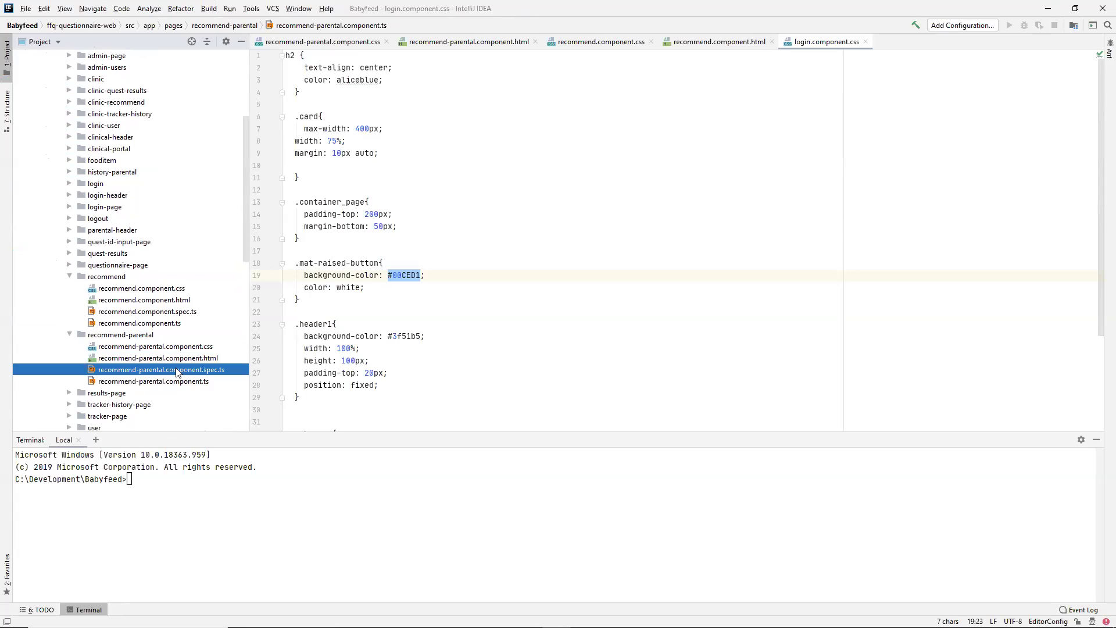
left_click(177, 335)
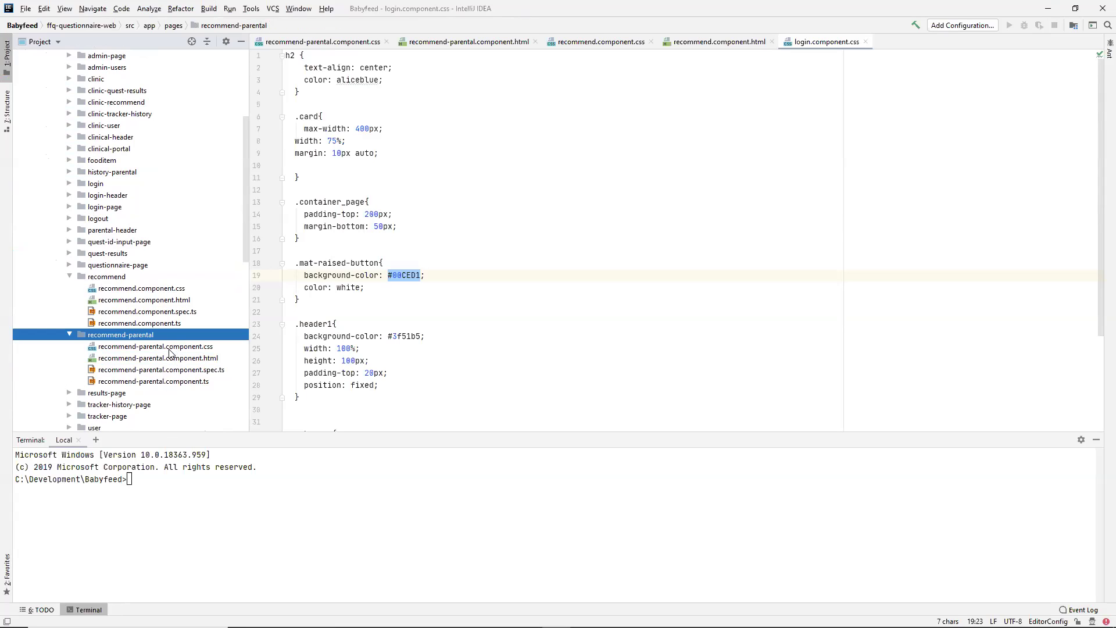
left_click(170, 348)
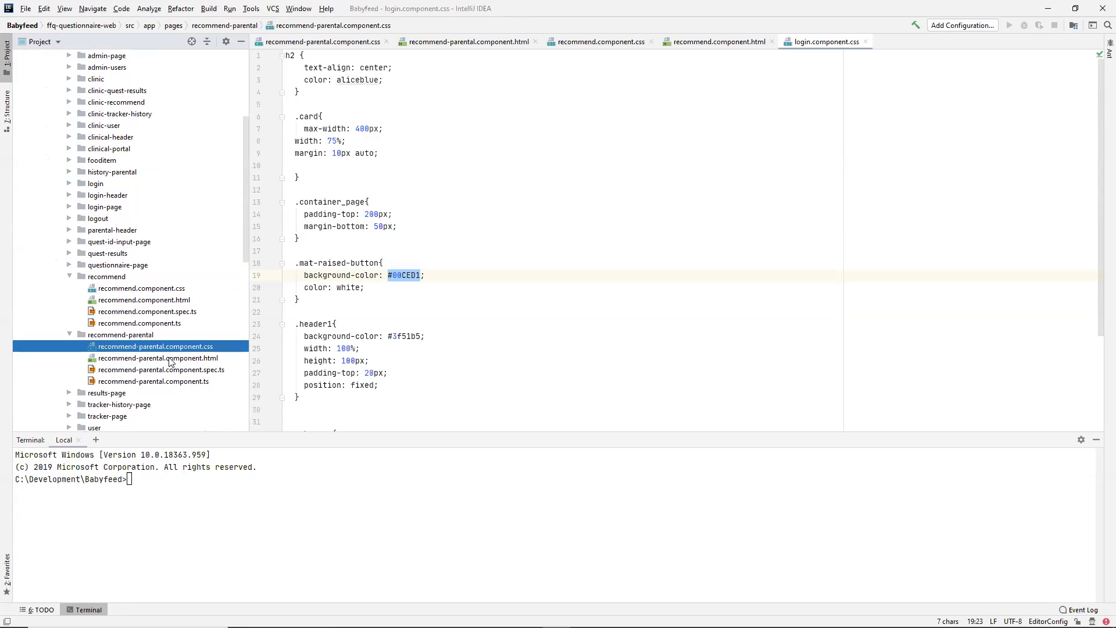
double_click(574, 9)
- In Chrome, go to the Recommendations page and highlight the breastmilk recommendation paragraph
key("alt+Tab")
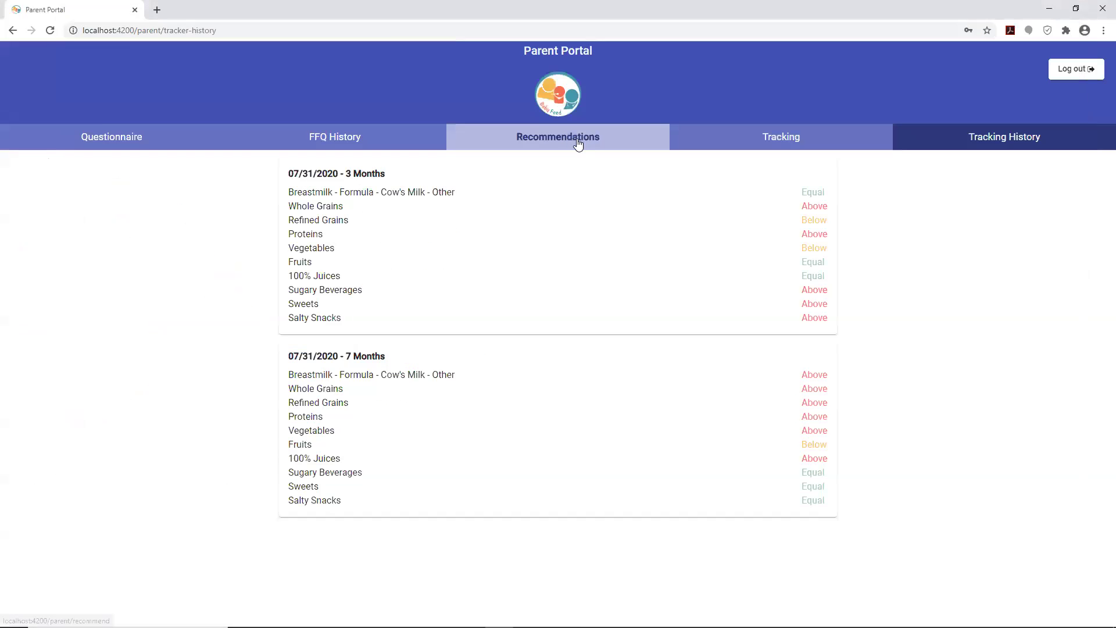
left_click(577, 143)
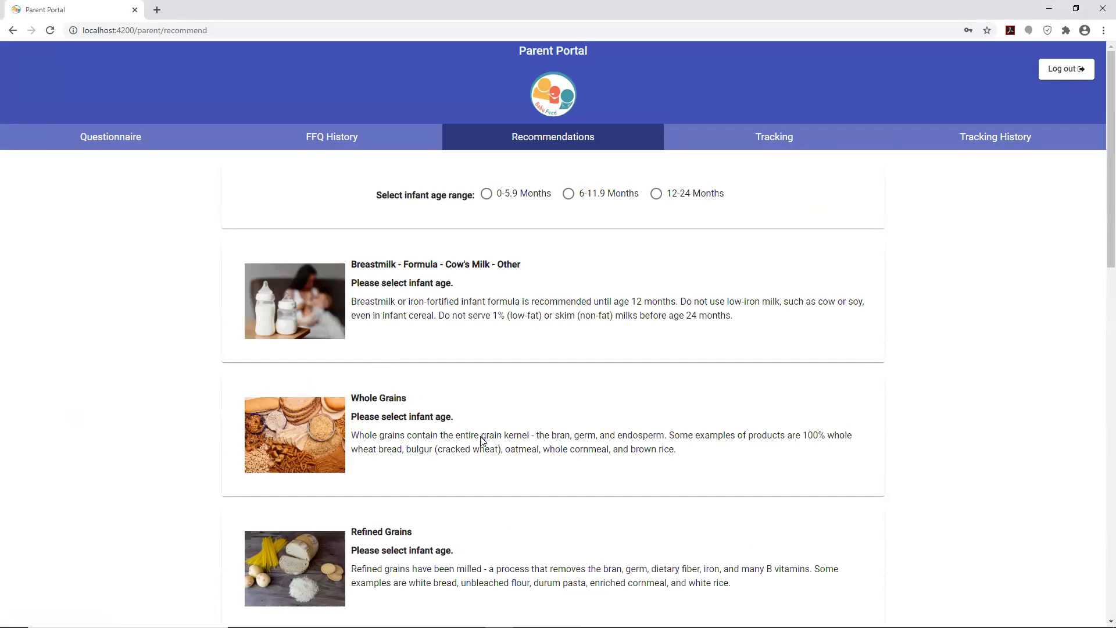
left_click_drag(420, 316, 571, 301)
left_click_drag(368, 302, 710, 330)
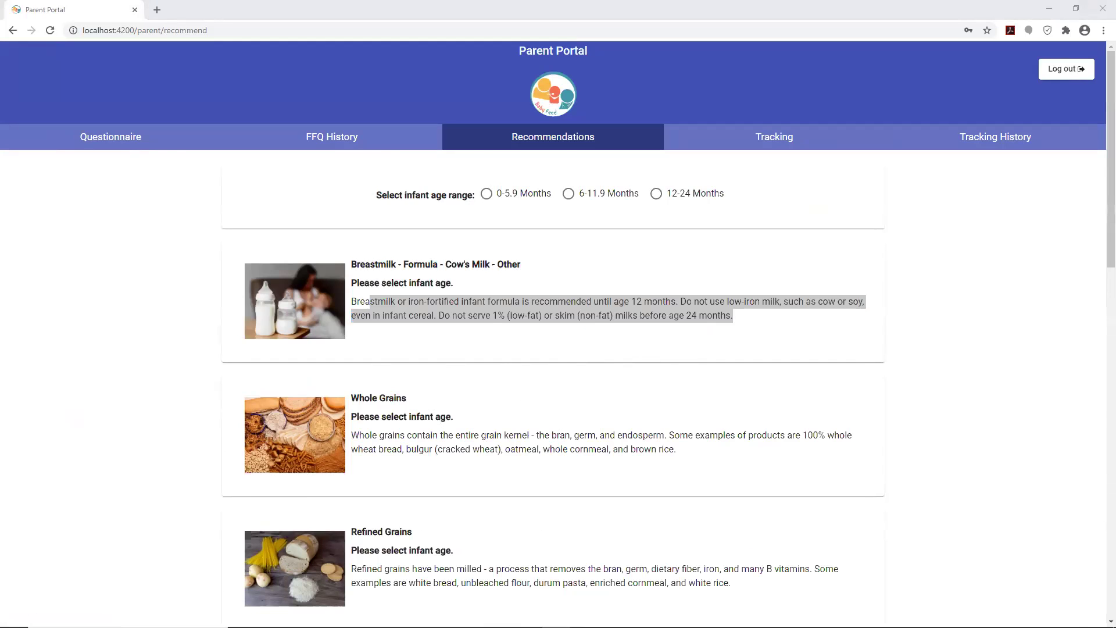
scroll(198, 282, "up", 5)
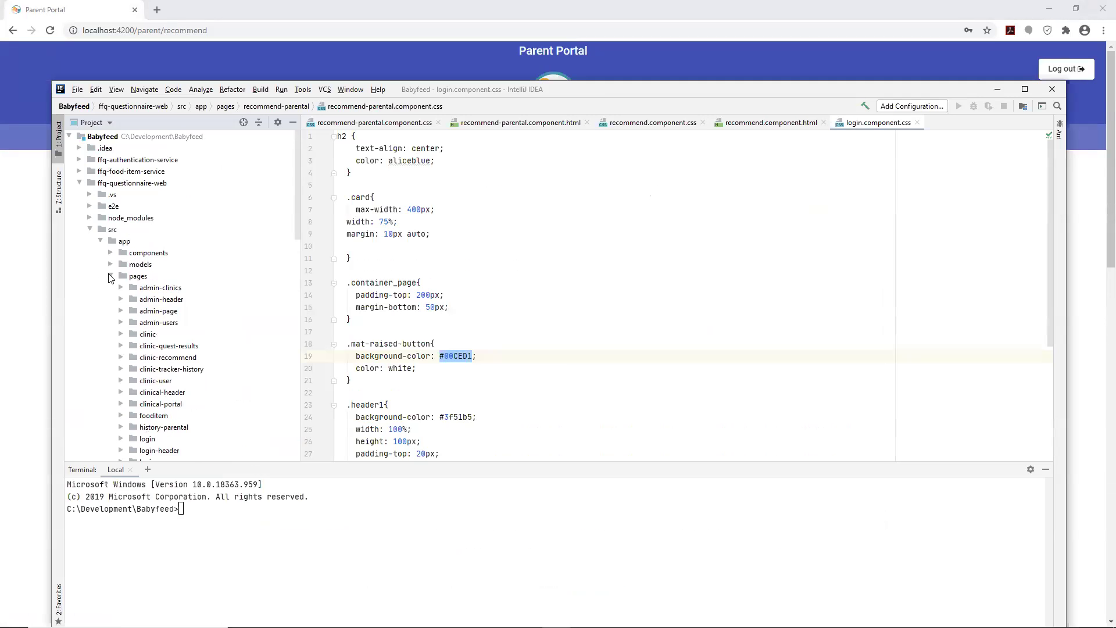
- Cancel the accidental folder Move dialog and select the admin-page folder
left_click_drag(110, 277, 145, 263)
scroll(131, 269, "down", 4)
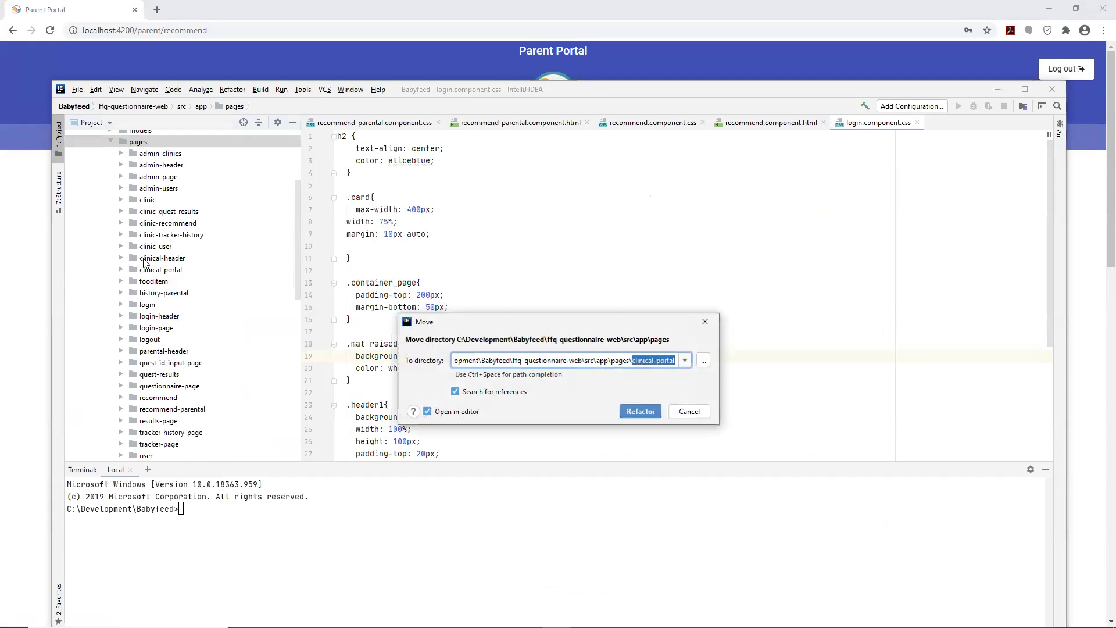
left_click(706, 322)
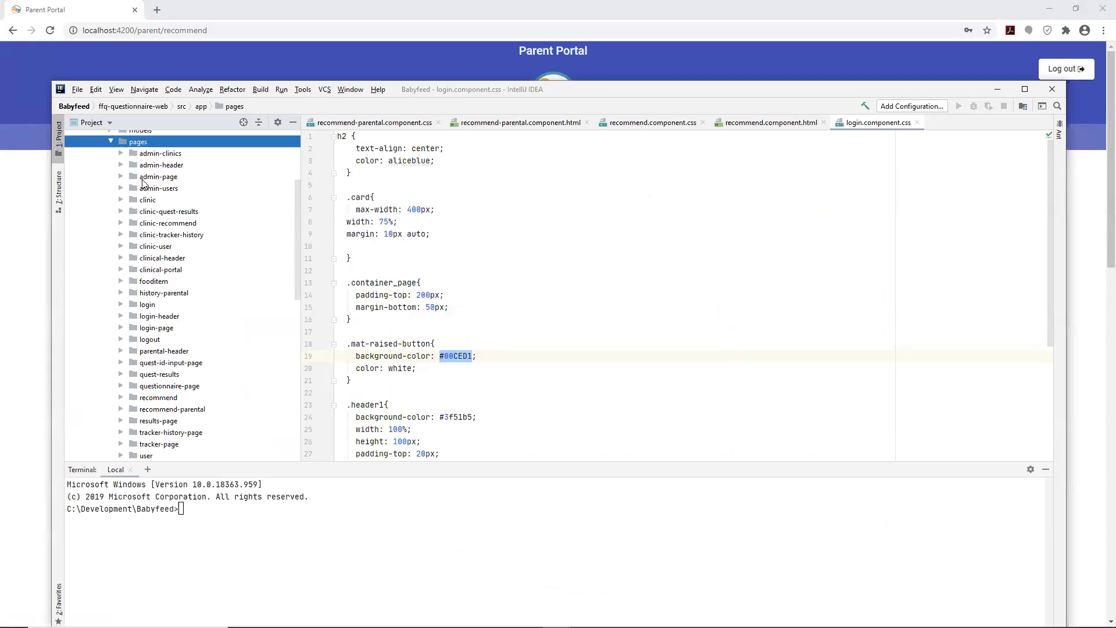
scroll(142, 183, "up", 3)
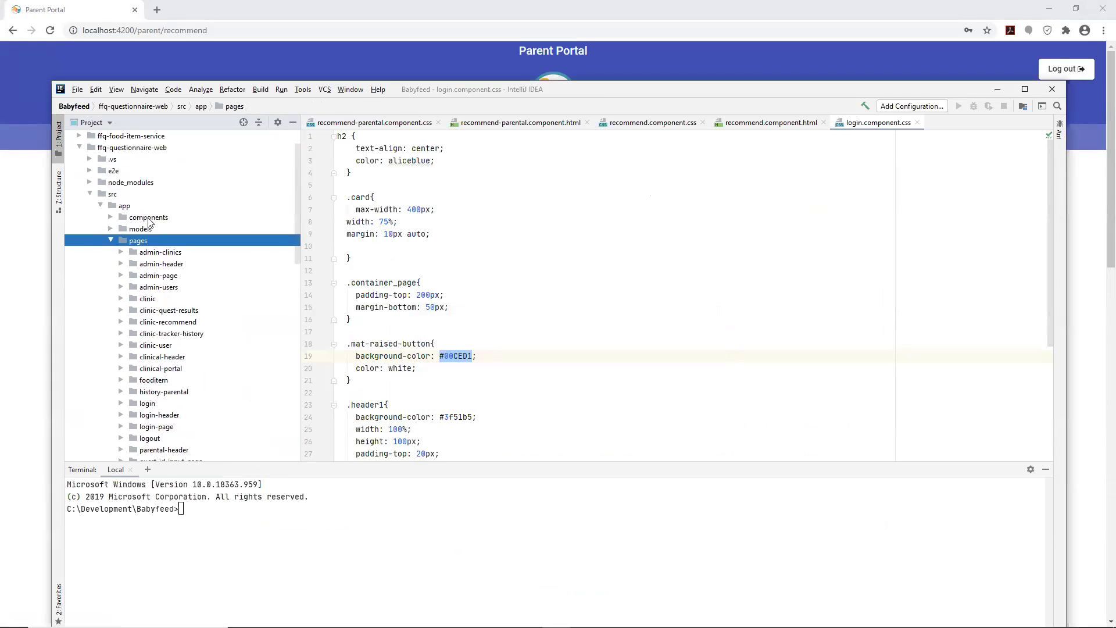
left_click(164, 274)
scroll(158, 283, "down", 3)
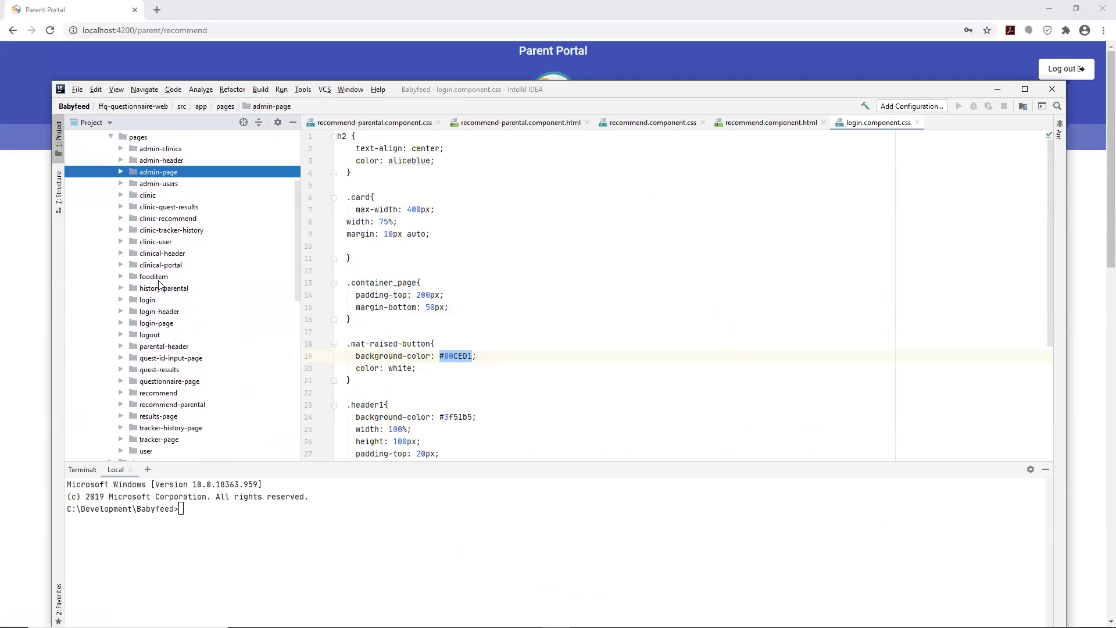
scroll(161, 288, "down", 3)
scroll(168, 323, "up", 3)
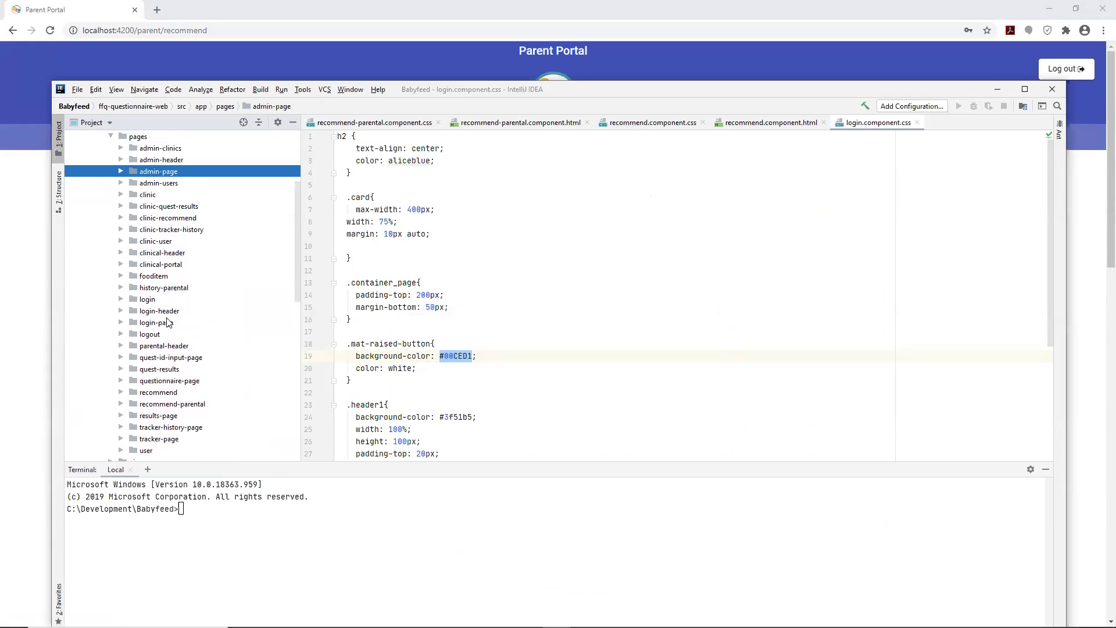
- Expand recommend-parental to list its css, html, spec.ts and ts files
left_click(174, 347)
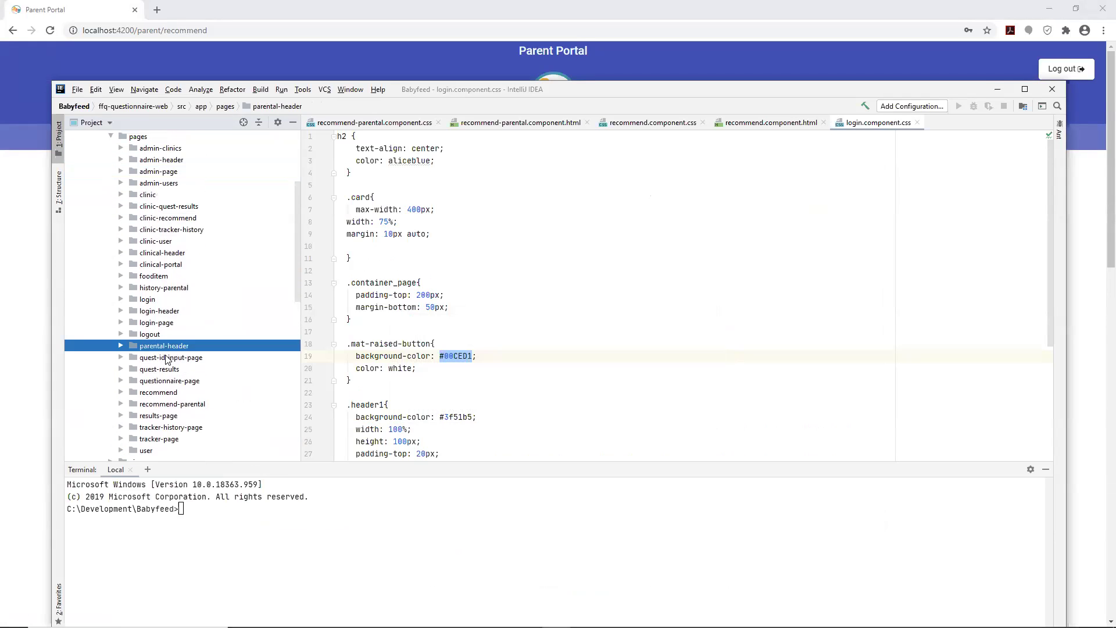
left_click(165, 266)
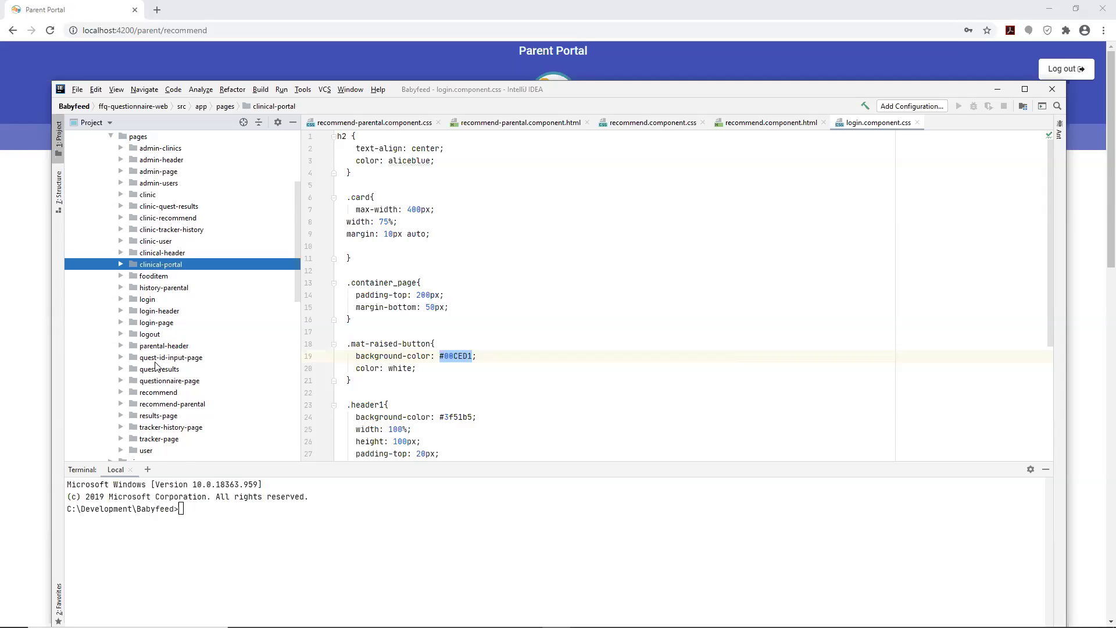
scroll(157, 366, "down", 2)
left_click(168, 336)
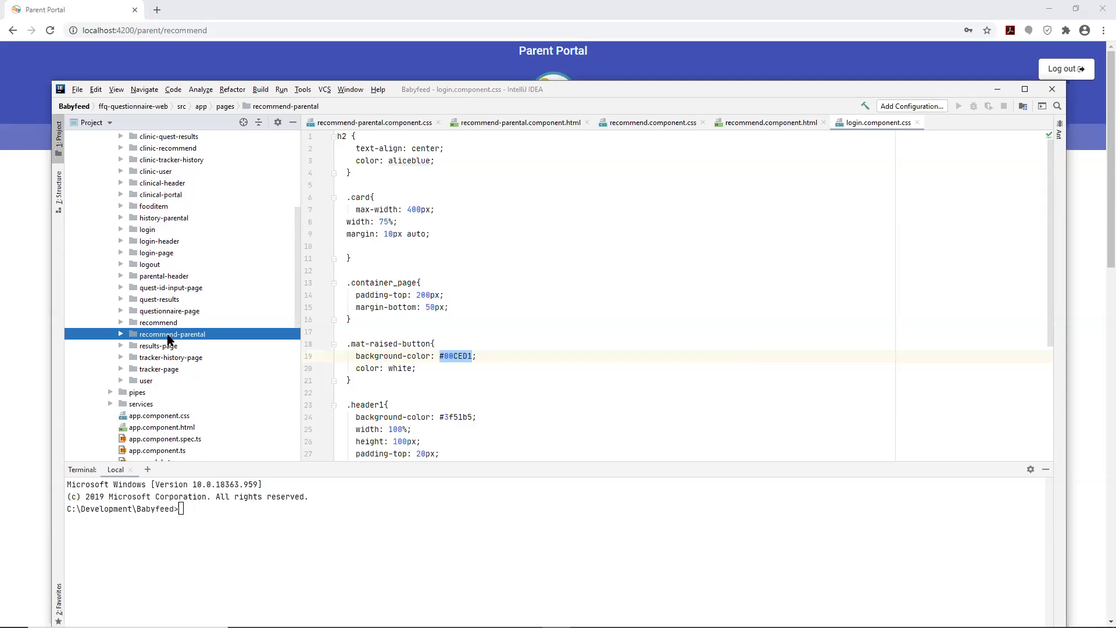
double_click(168, 338)
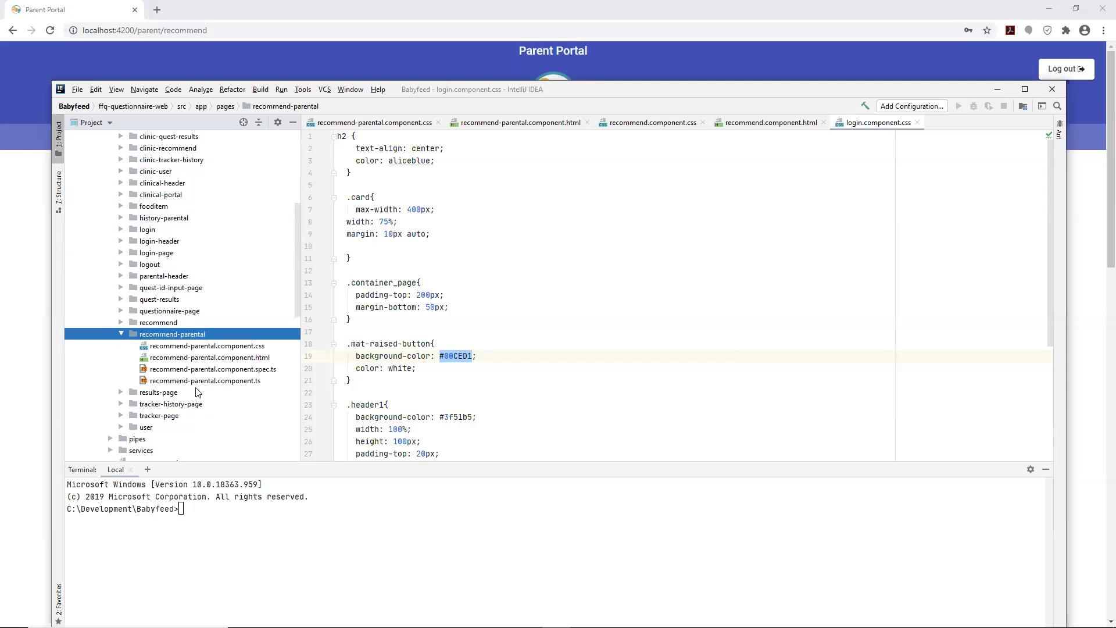
scroll(189, 369, "down", 2)
scroll(185, 365, "up", 4)
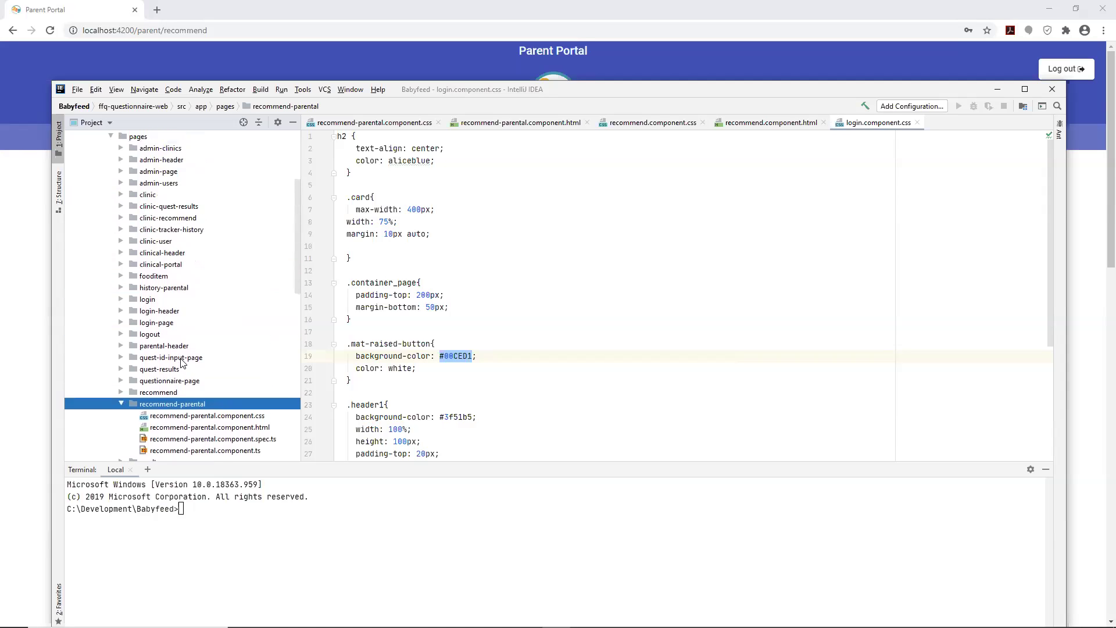
scroll(182, 362, "up", 4)
left_click(108, 276)
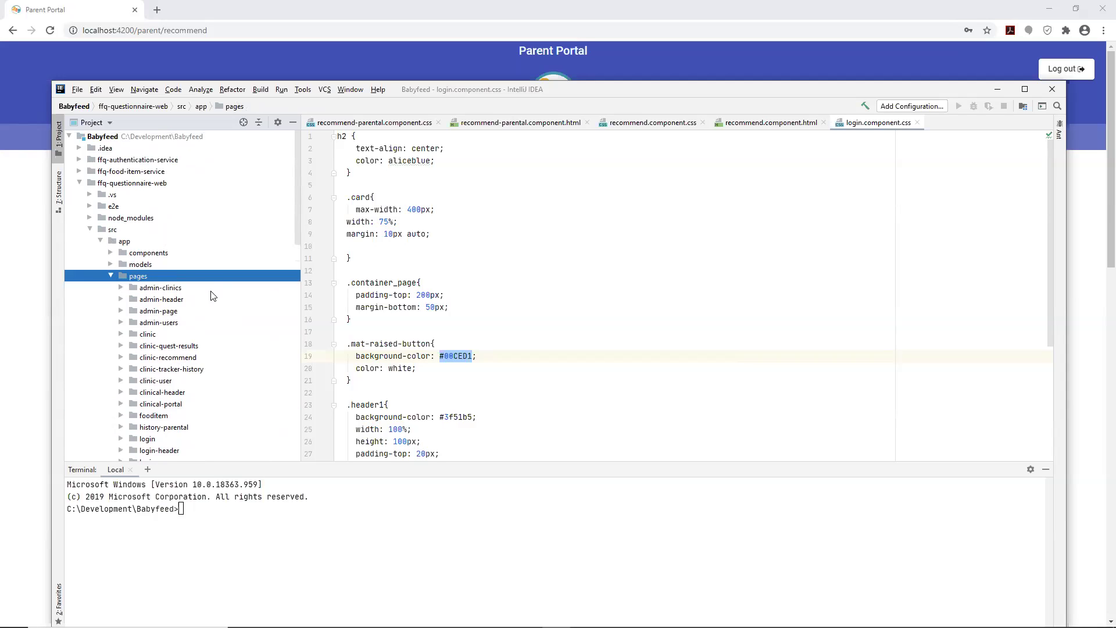
scroll(211, 296, "down", 6)
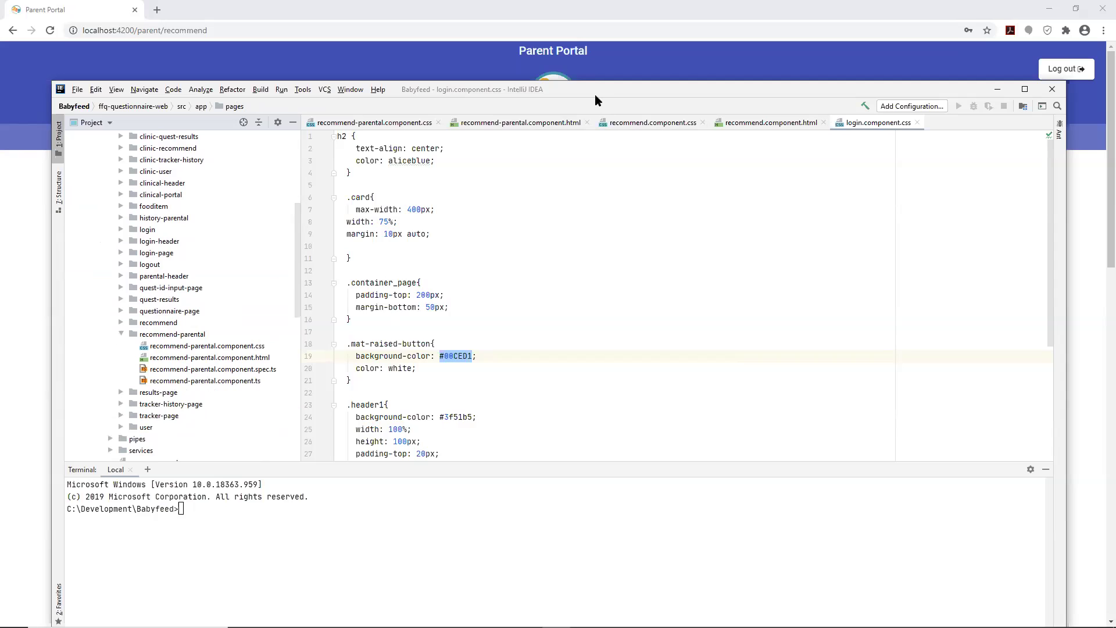
- Switch from IntelliJ IDEA to Chrome's Recommendations page with the highlighted breastmilk advice
key("alt+Tab")
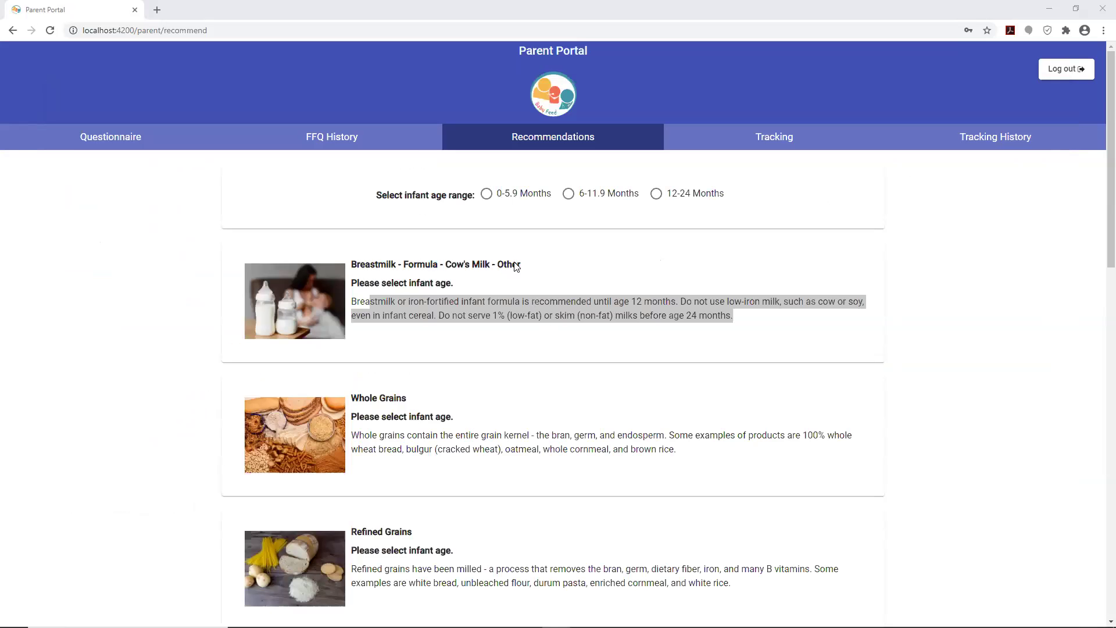